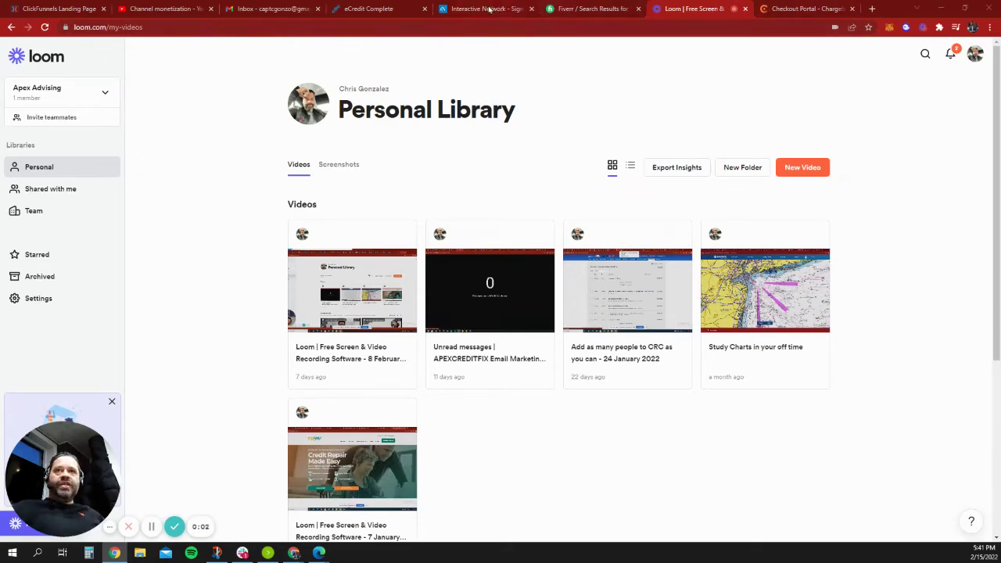
Save the checkout opt-in page and exit to the Checkout Page One step overview.
click(77, 9)
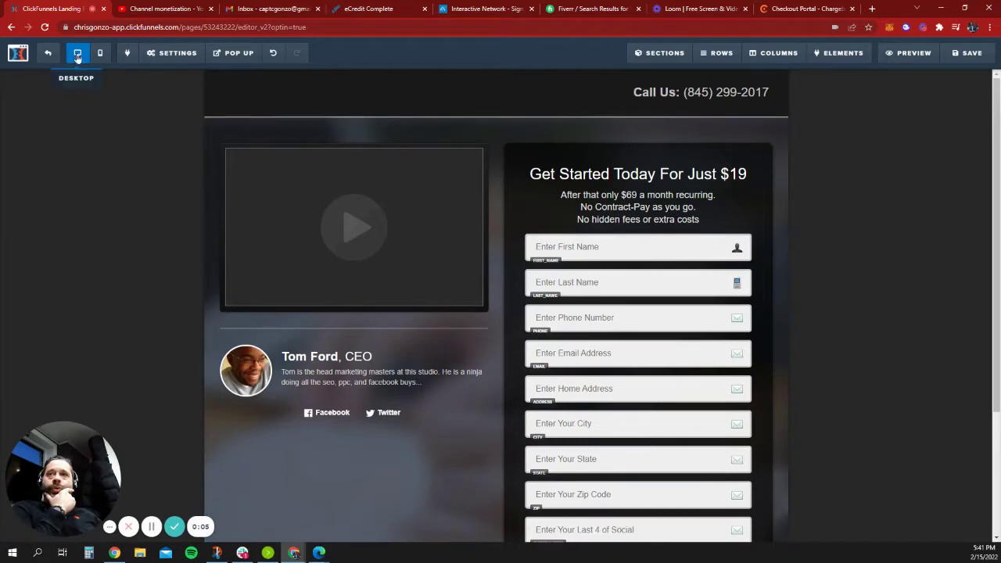
key(ctrl+s)
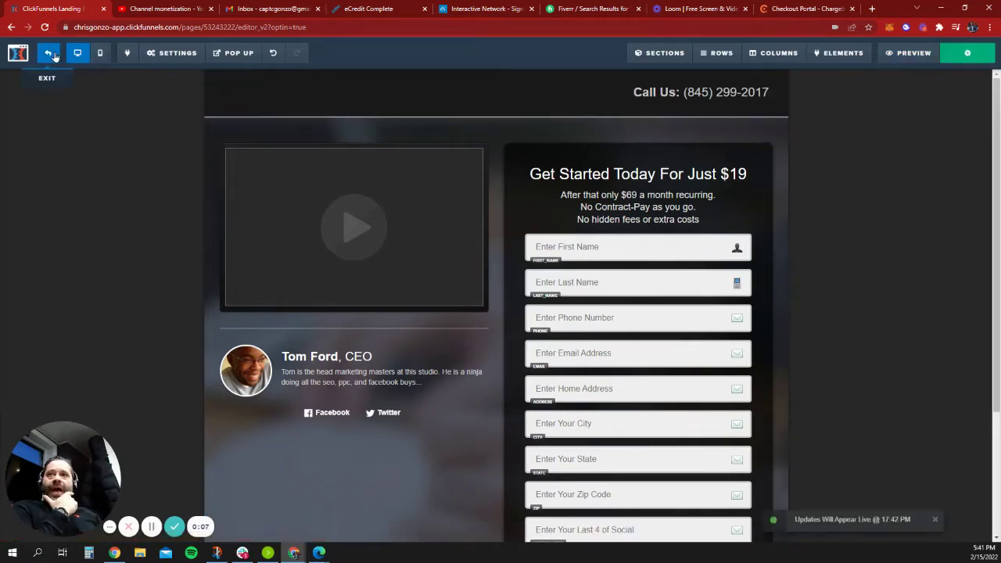
click(47, 53)
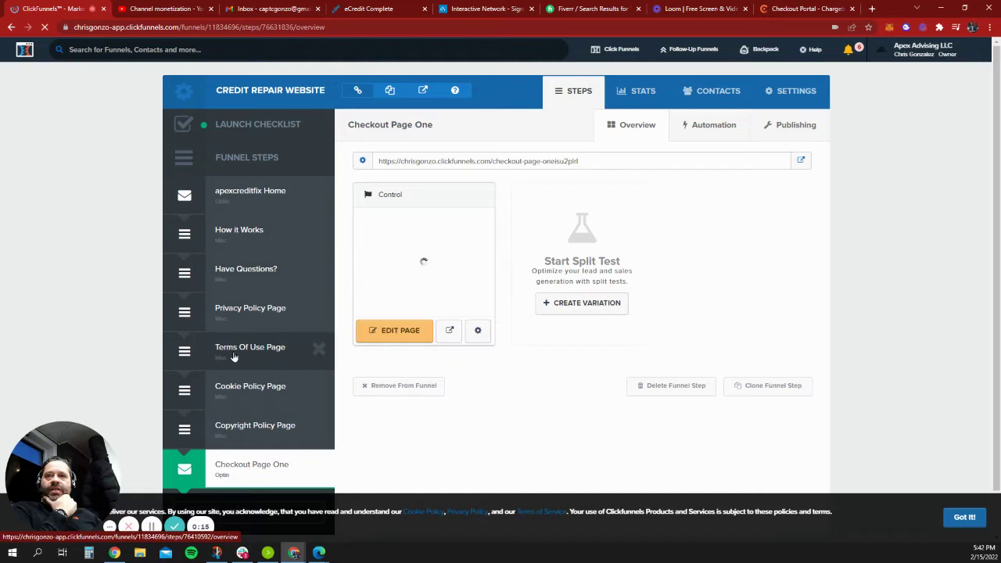
scroll(272, 364, down, 1)
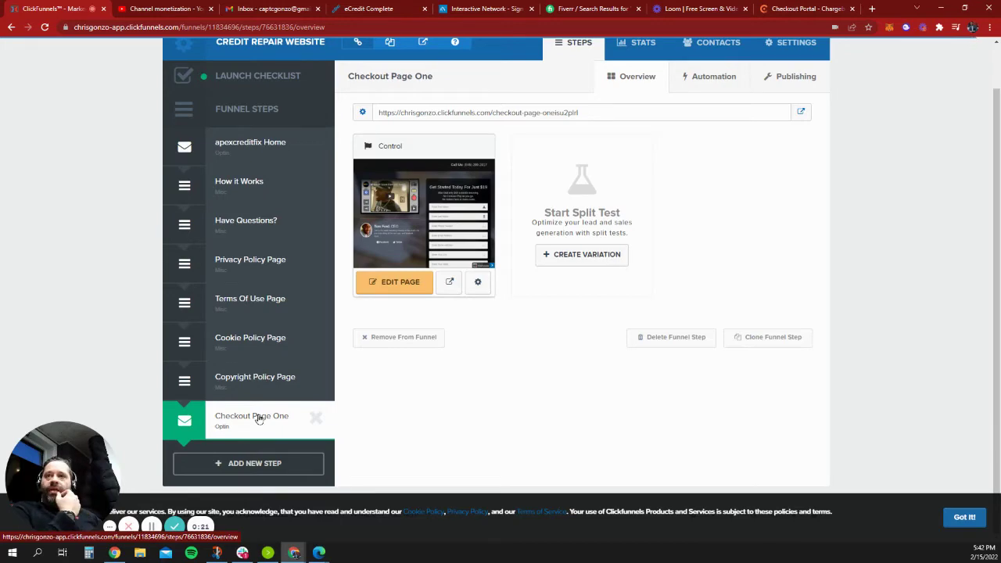
Open apexcreditfix.com in a new browser tab.
click(872, 9)
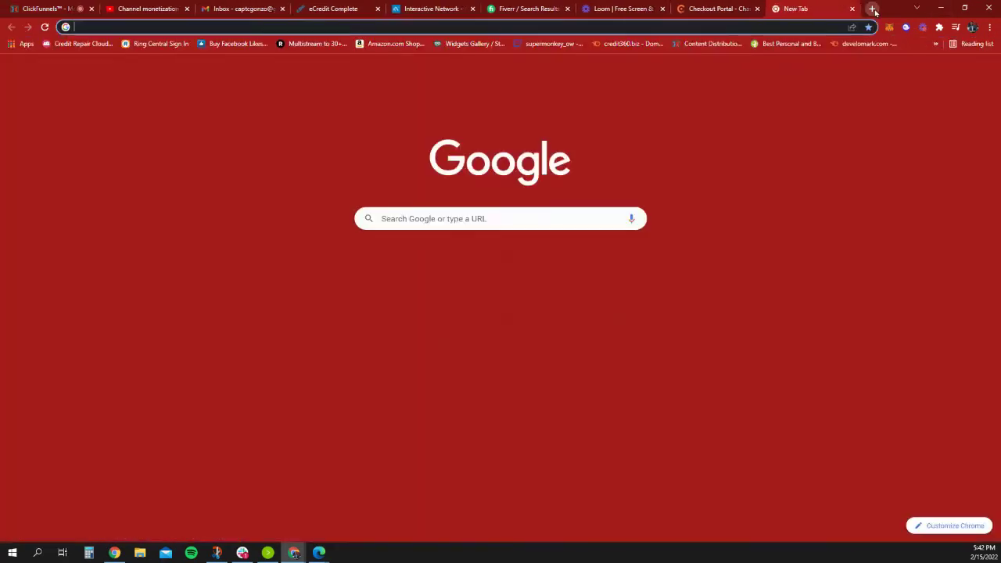
text(aap)
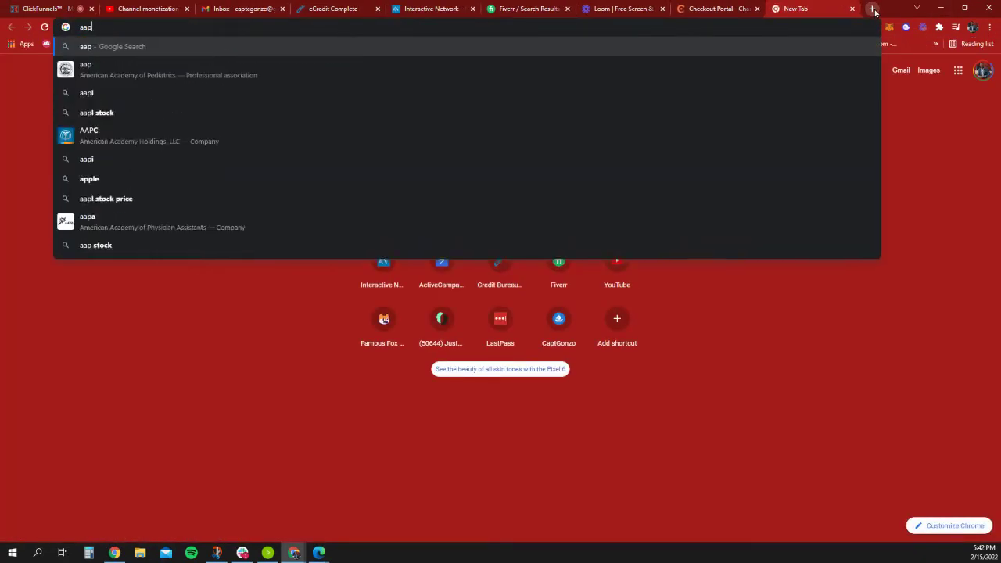
key(BackSpace)
text(pex)
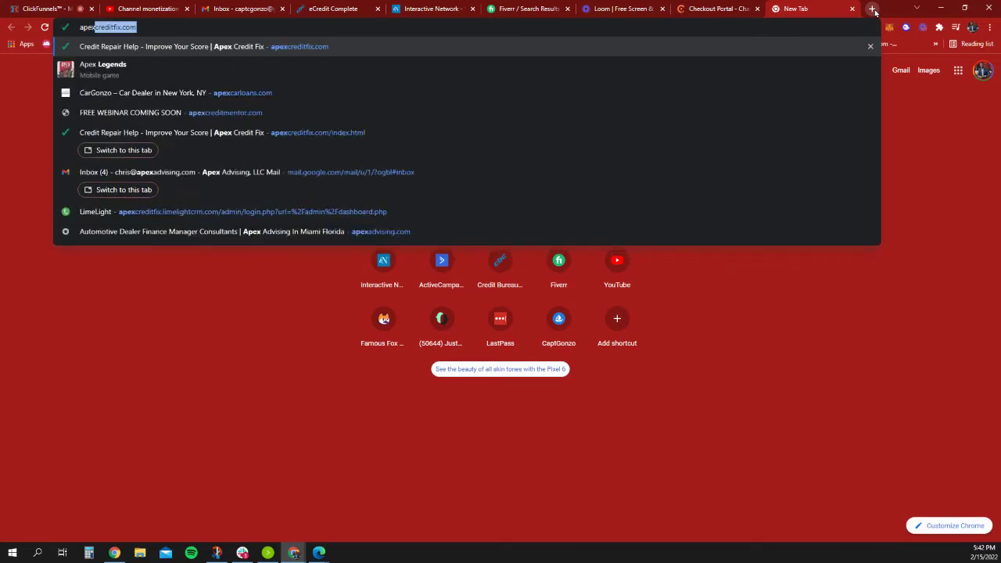
key(Return)
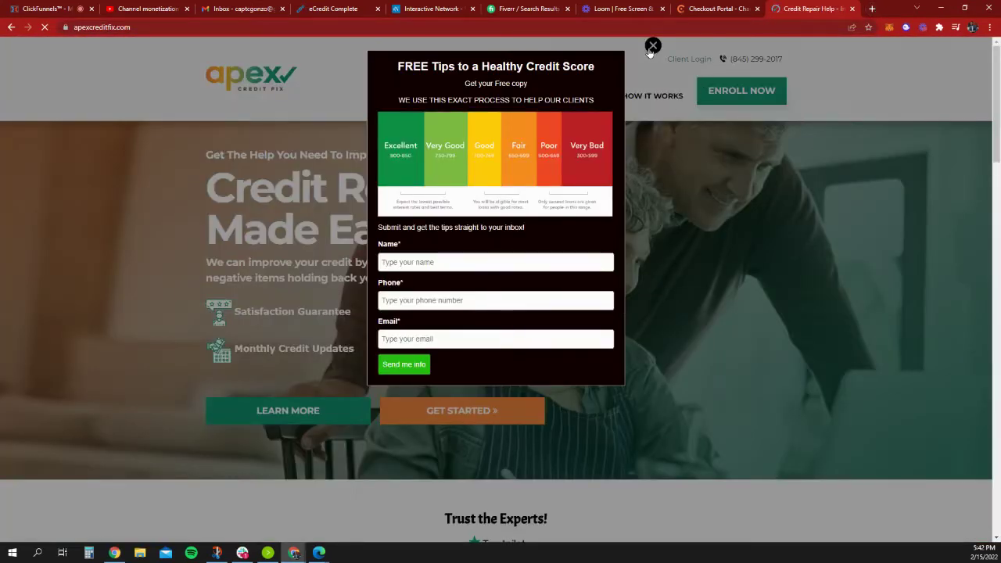
Dismiss the FREE Tips popup, review the ENROLL NOW checkout form, then go to Chargebee.
click(651, 45)
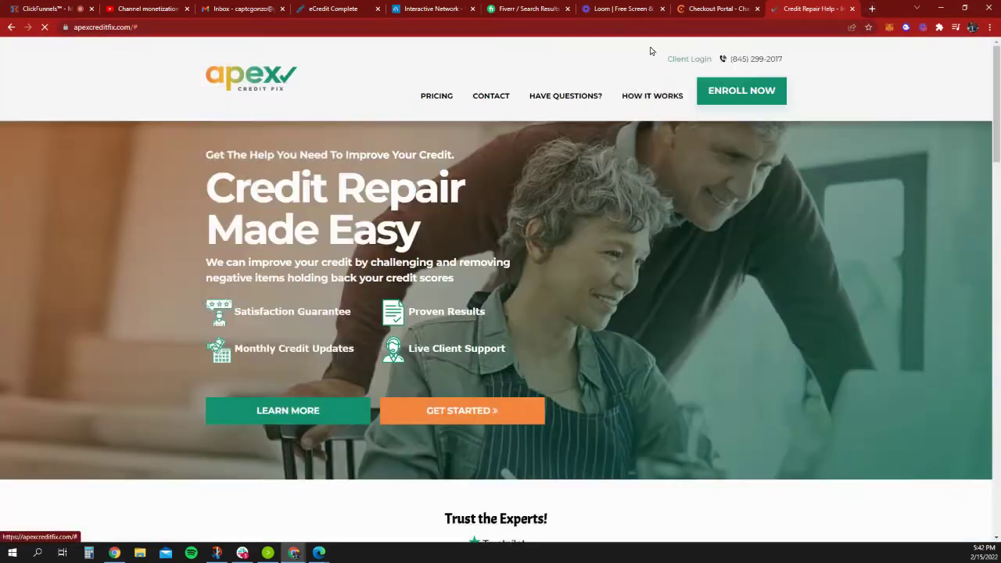
click(727, 98)
scroll(640, 333, down, 4)
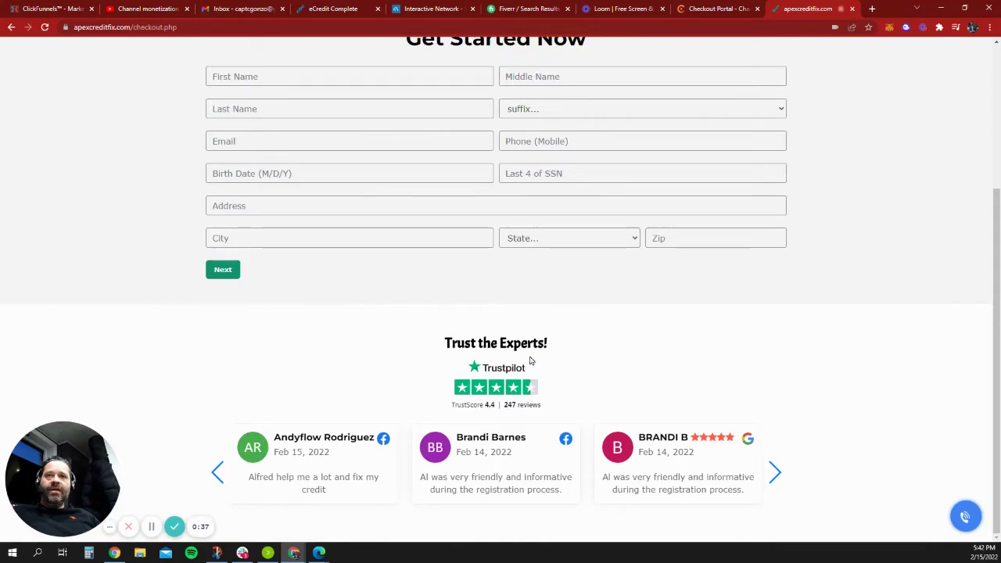
scroll(530, 360, up, 3)
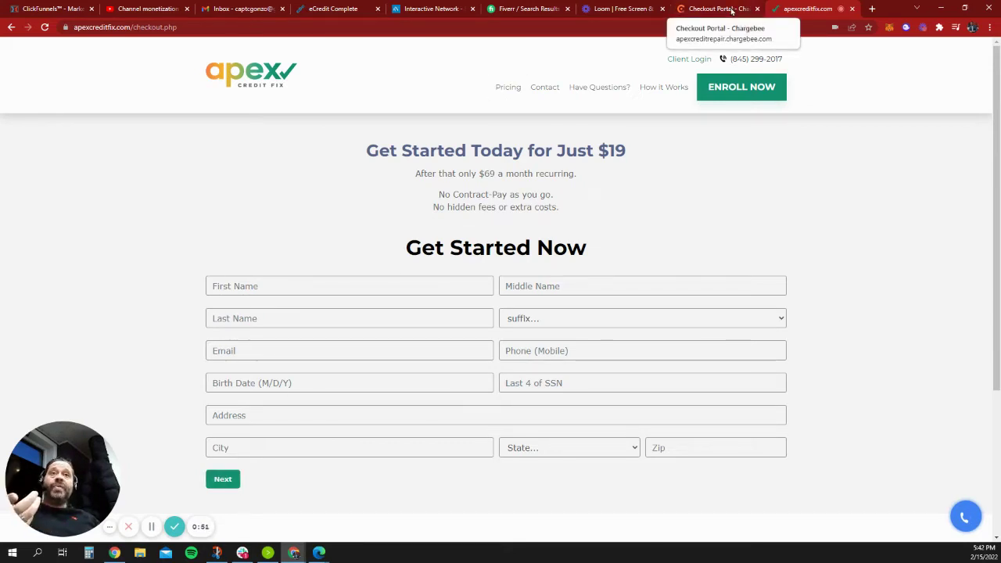
click(716, 9)
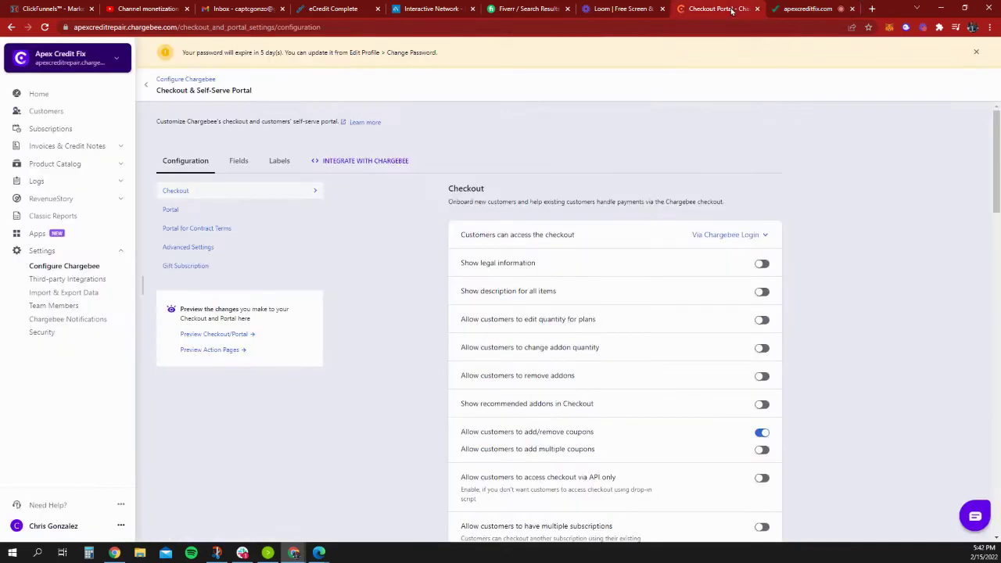
Review Chargebee's list of $19 Credit Repair Enrollment trial customers, then return to the apexcreditfix.com form.
click(52, 117)
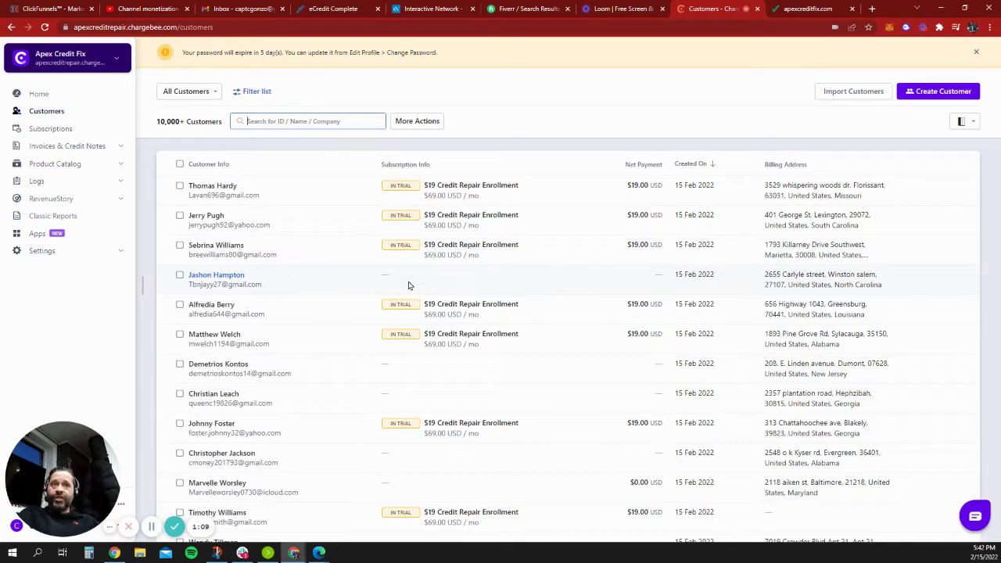
click(641, 11)
click(814, 8)
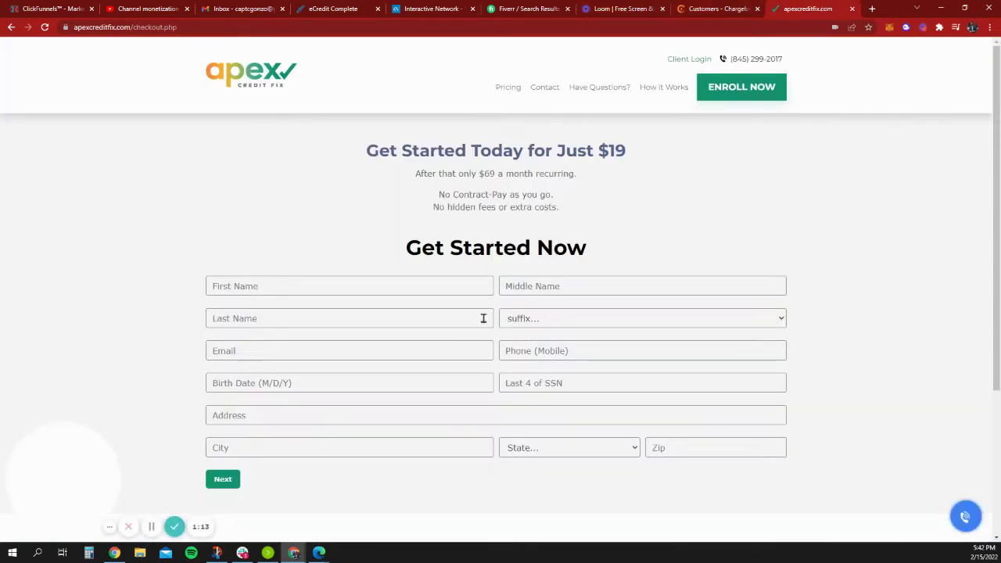
Reopen the Control variation of Checkout Page One in the editor and scroll its form to Date of Birth.
key(ctrl+1)
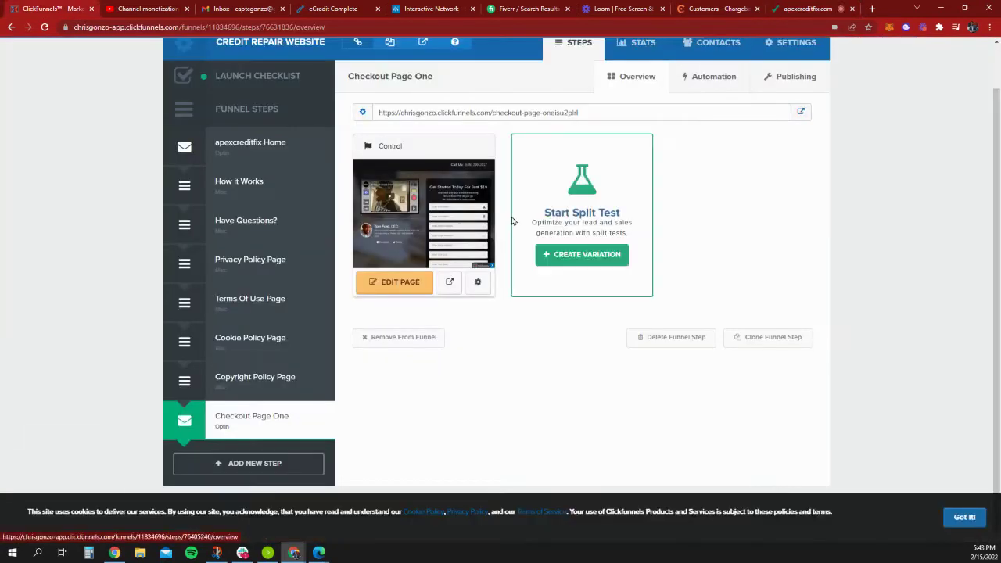
click(383, 283)
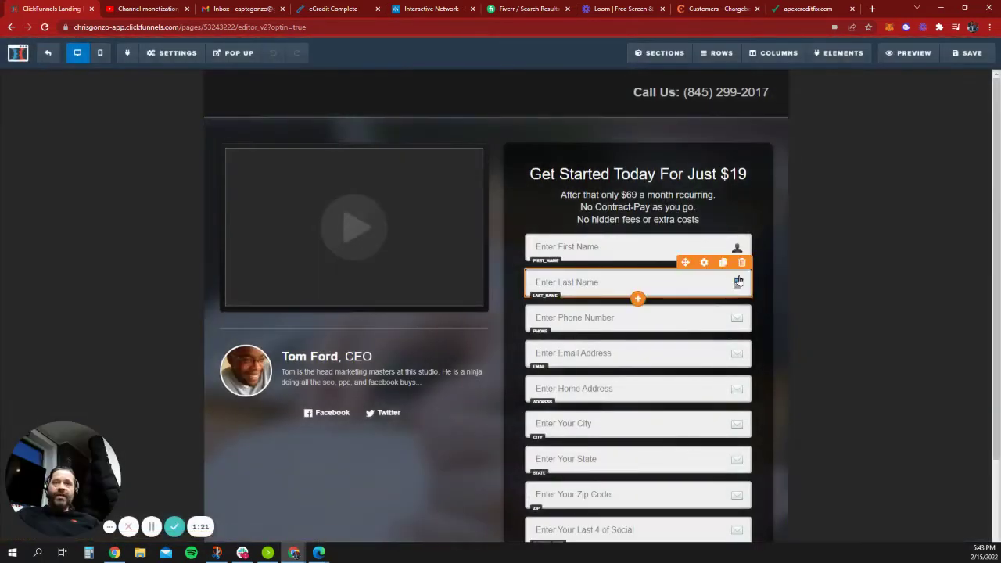
scroll(747, 269, up, 1)
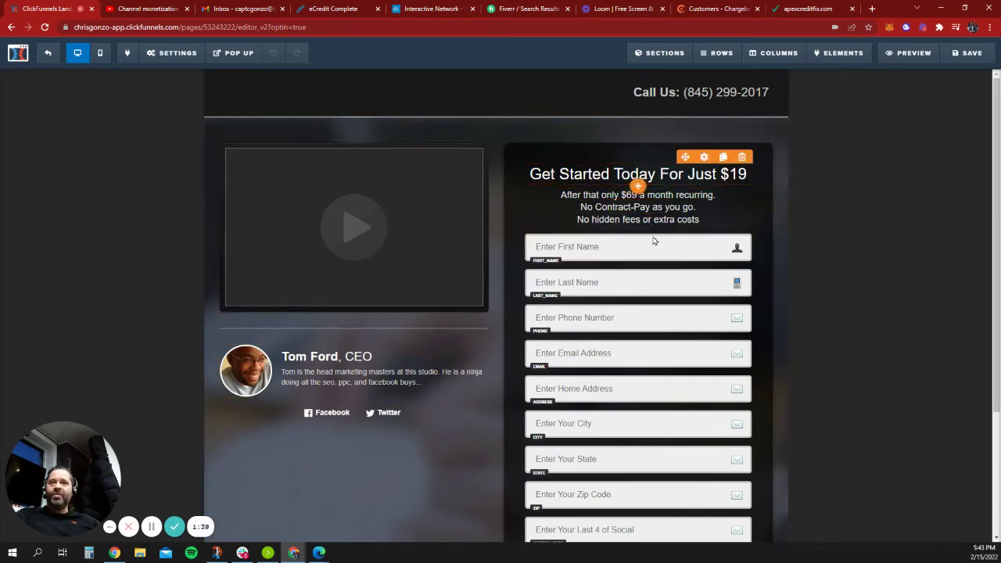
scroll(655, 241, down, 2)
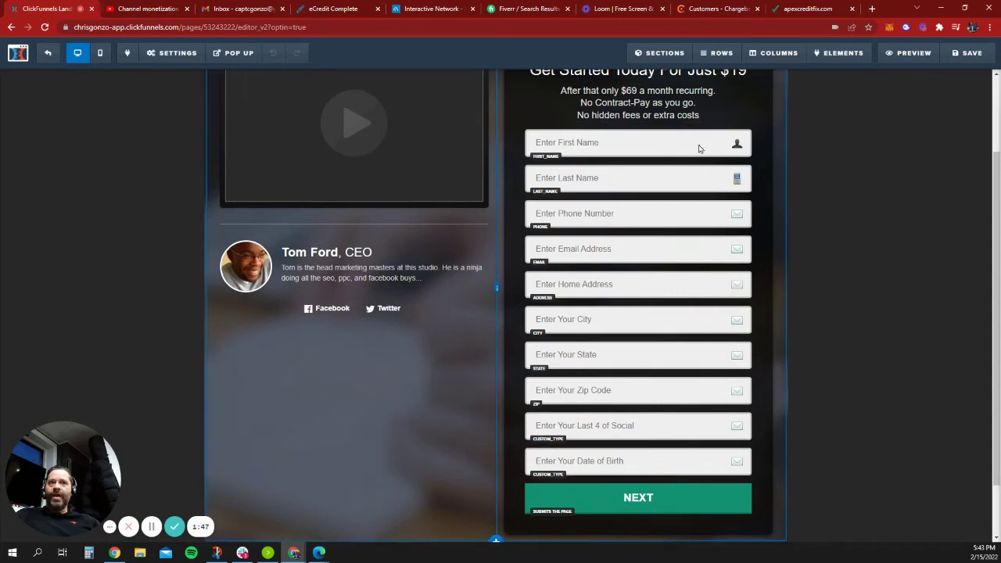
click(823, 7)
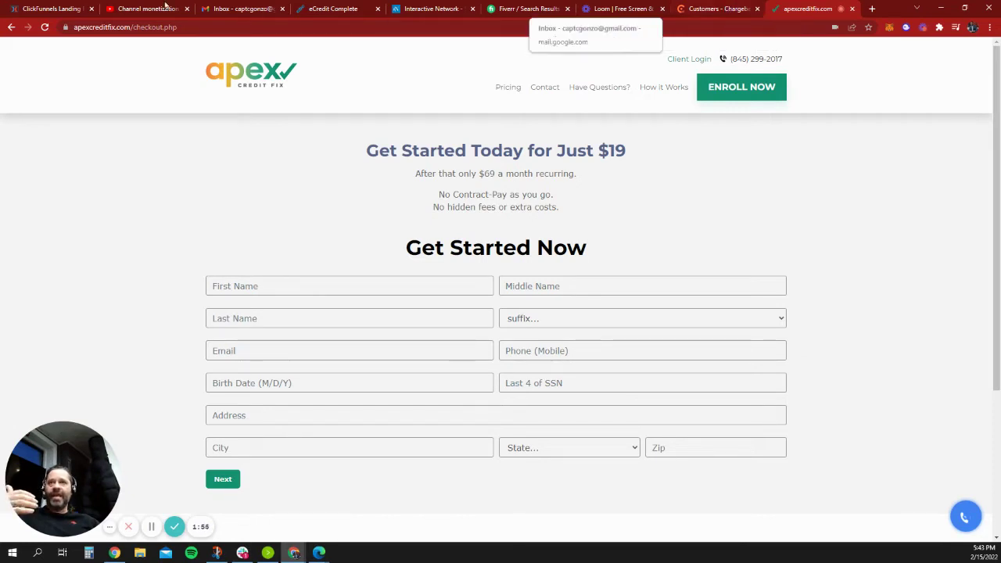
click(65, 7)
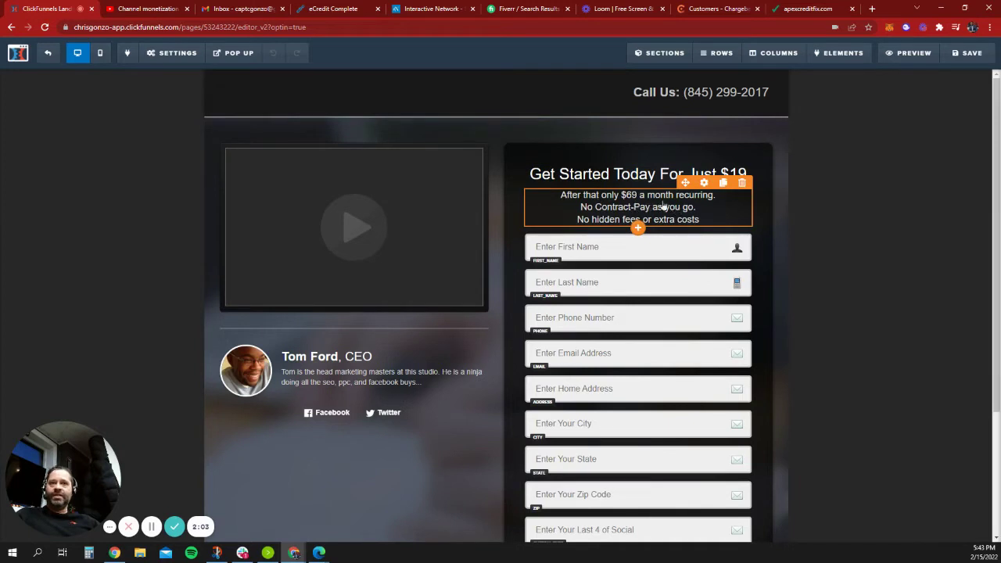
scroll(689, 225, down, 1)
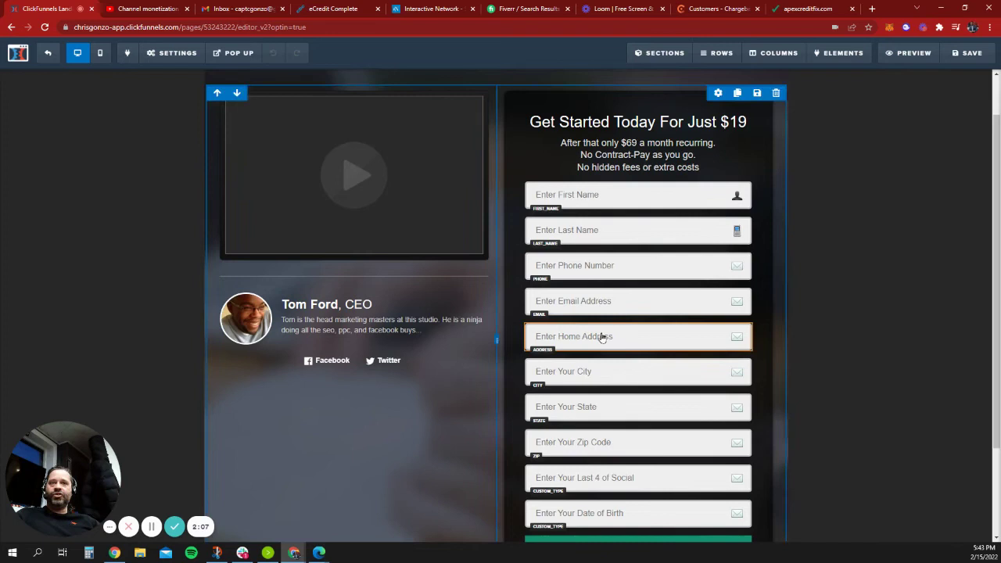
scroll(602, 339, down, 1)
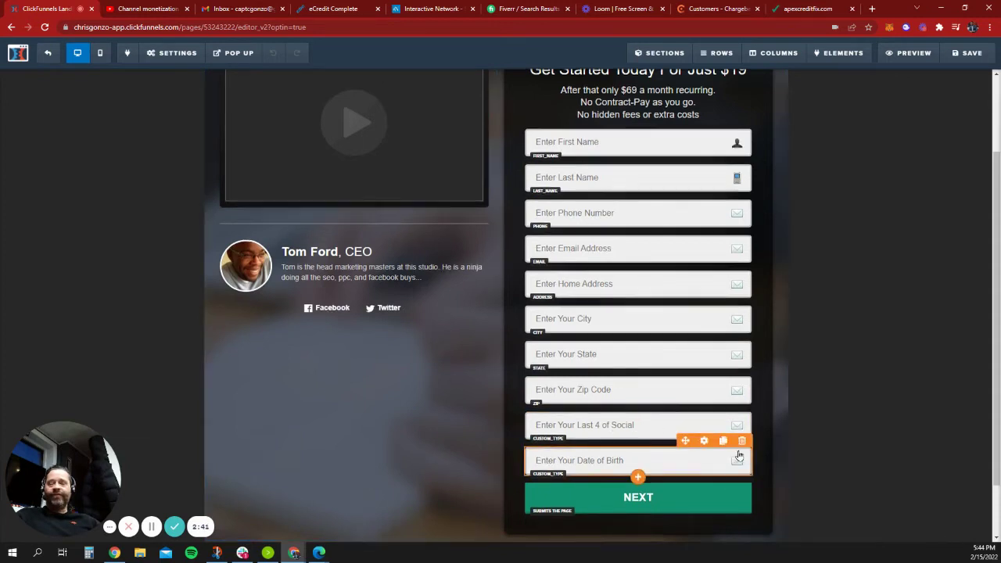
scroll(704, 438, down, 1)
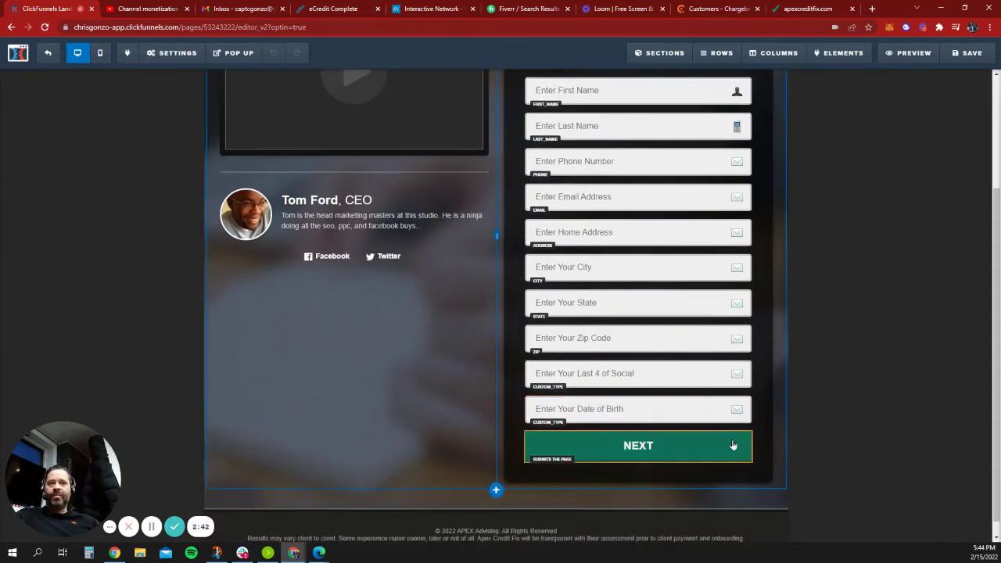
Inspect the NEXT button's settings and confirm its action is Submit Order / Submit Form.
click(661, 449)
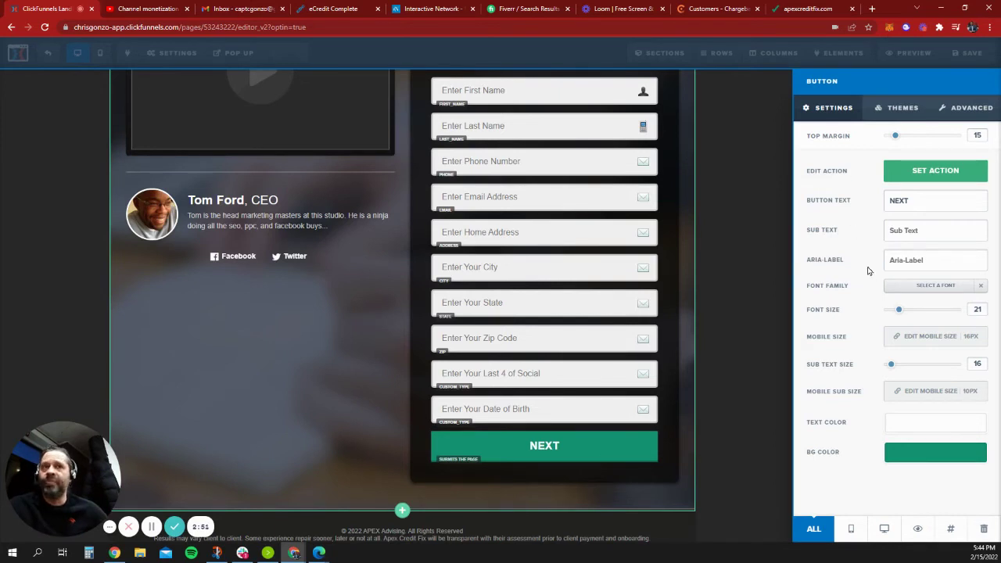
click(904, 105)
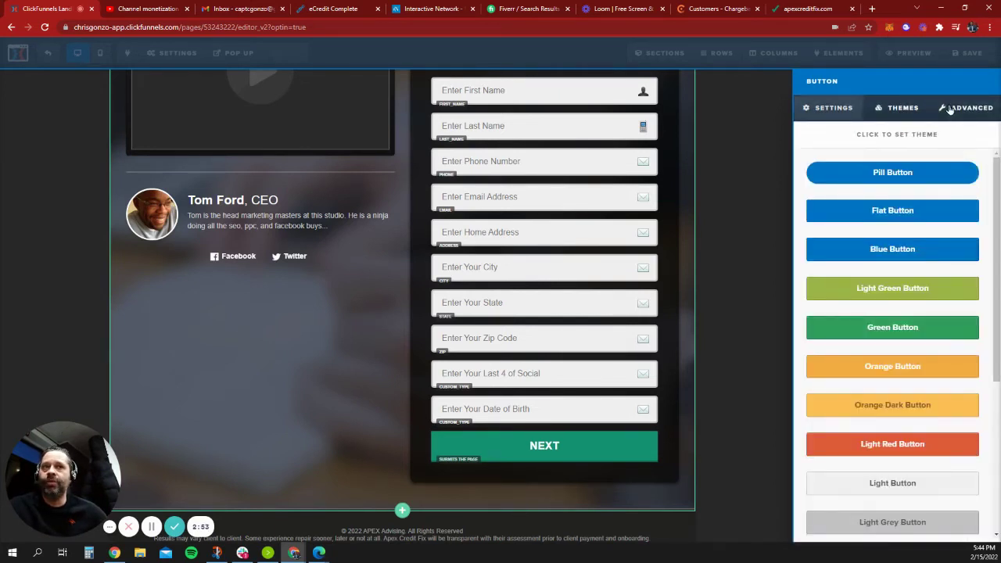
click(949, 109)
click(832, 108)
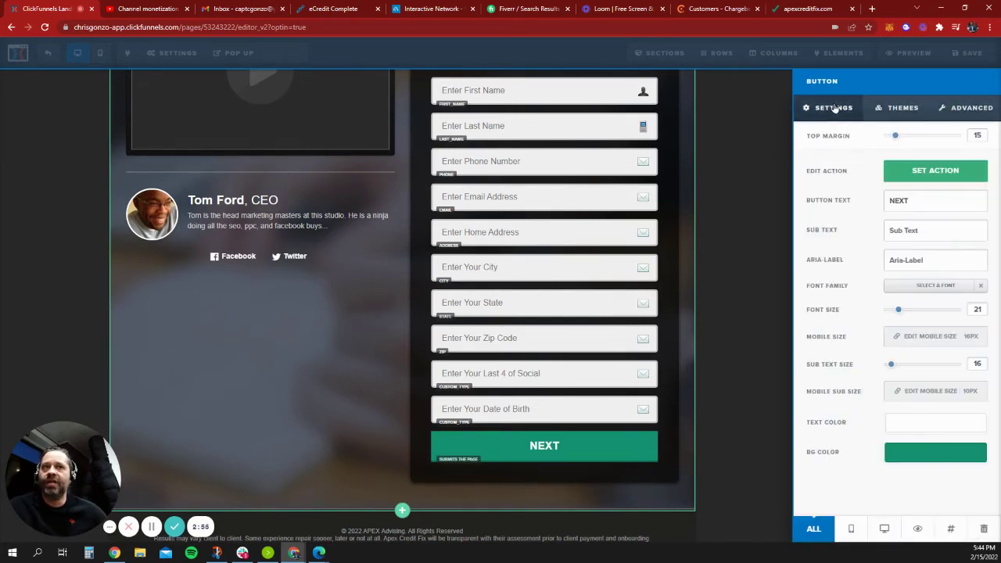
click(945, 179)
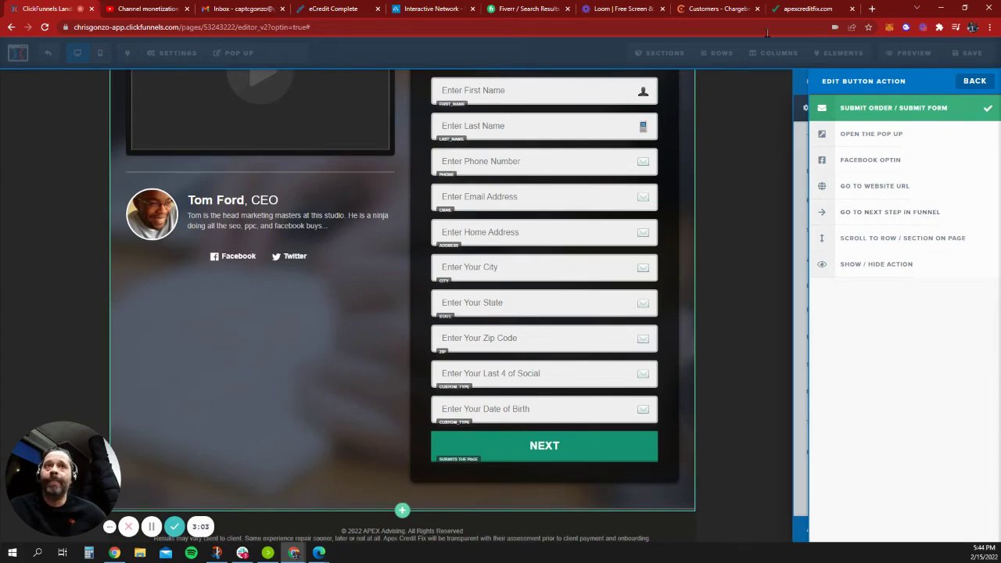
click(734, 9)
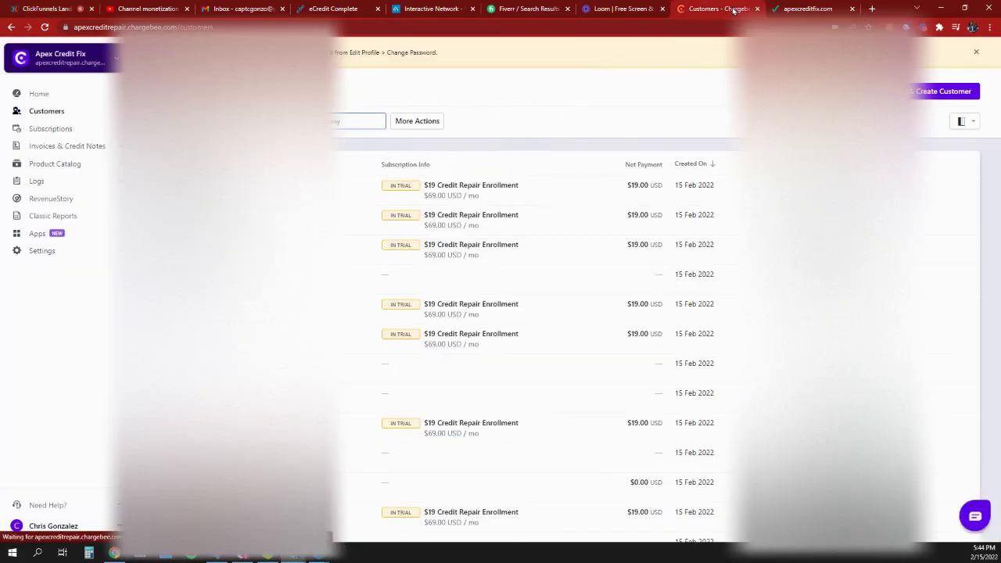
Open Chargebee's Checkout & Self-Serve Portal settings under Settings > Configure Chargebee.
click(40, 250)
click(49, 267)
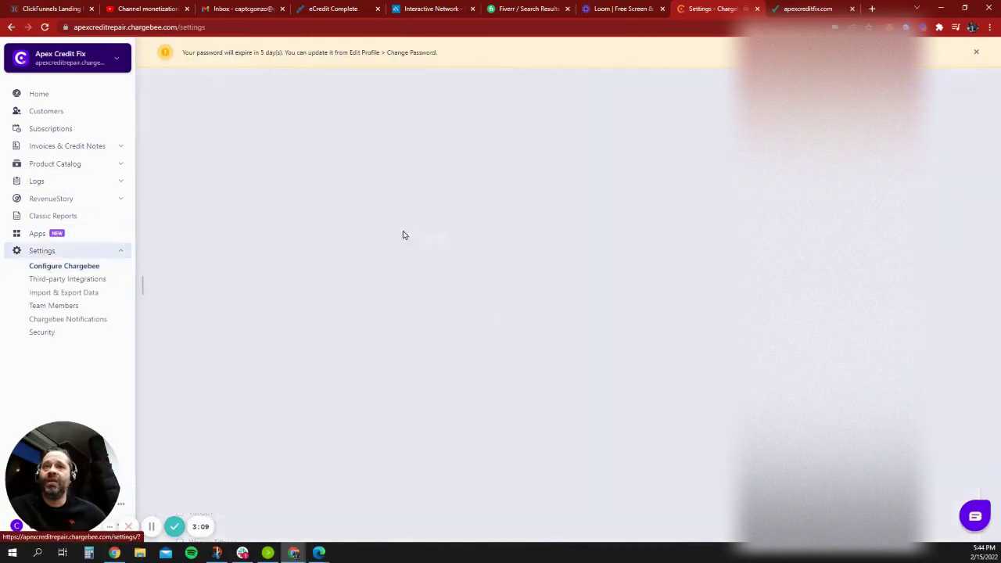
scroll(601, 262, down, 1)
scroll(602, 262, down, 5)
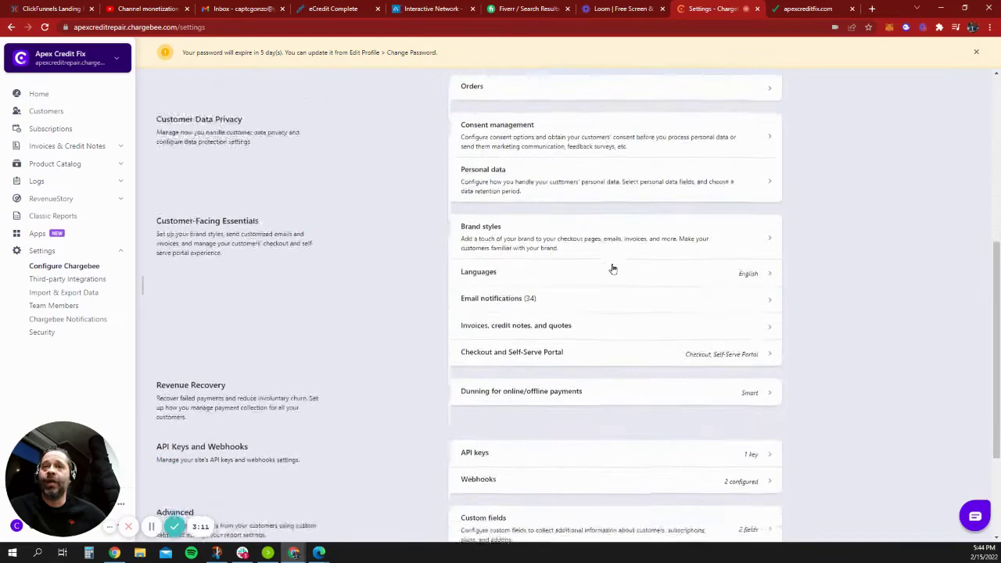
scroll(614, 269, down, 1)
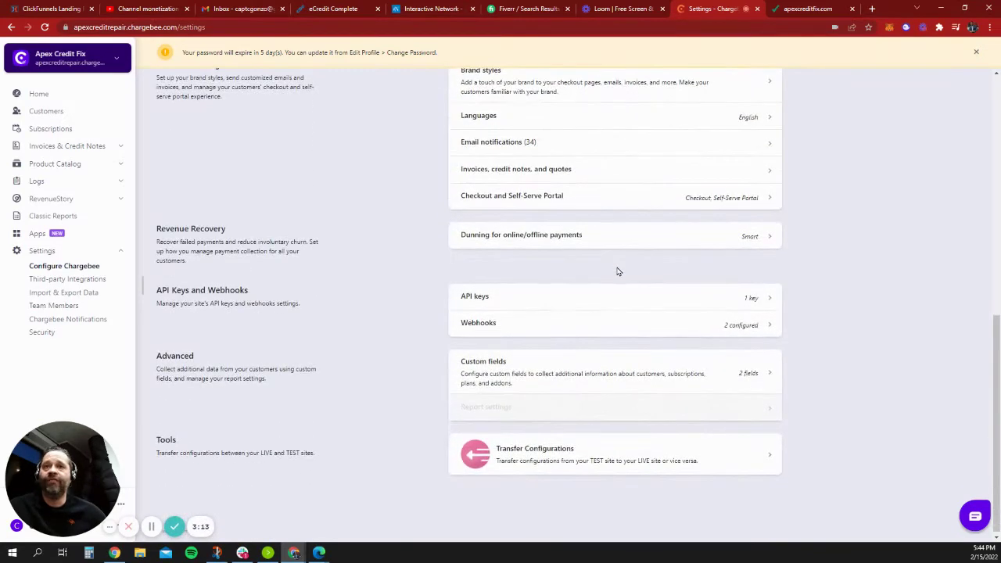
scroll(618, 272, up, 1)
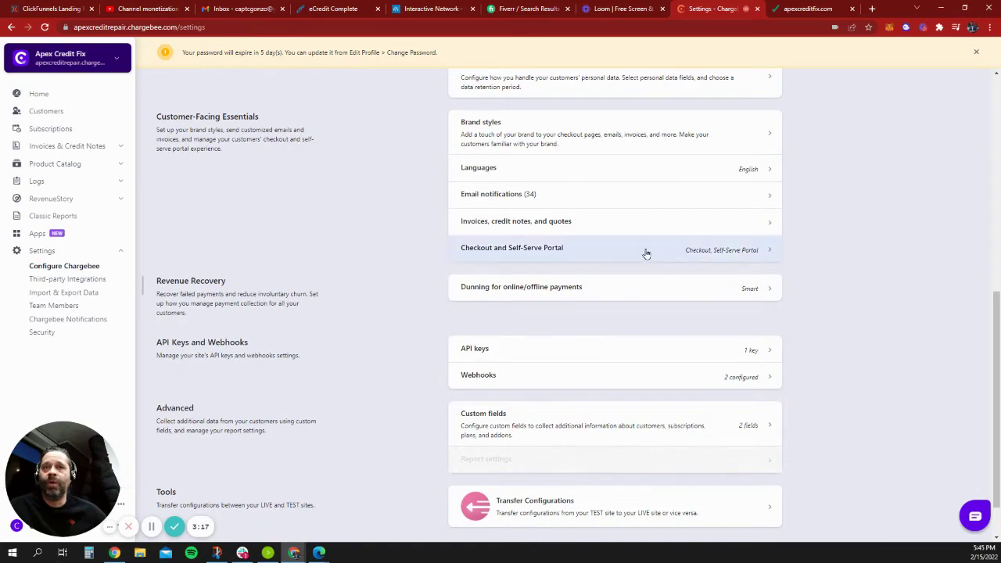
click(646, 250)
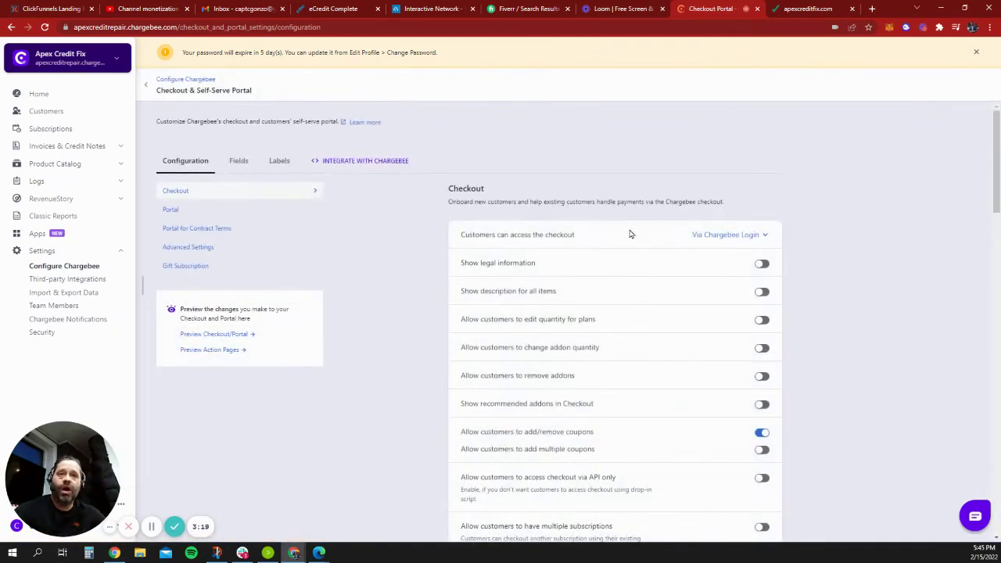
scroll(647, 318, down, 3)
scroll(646, 318, up, 3)
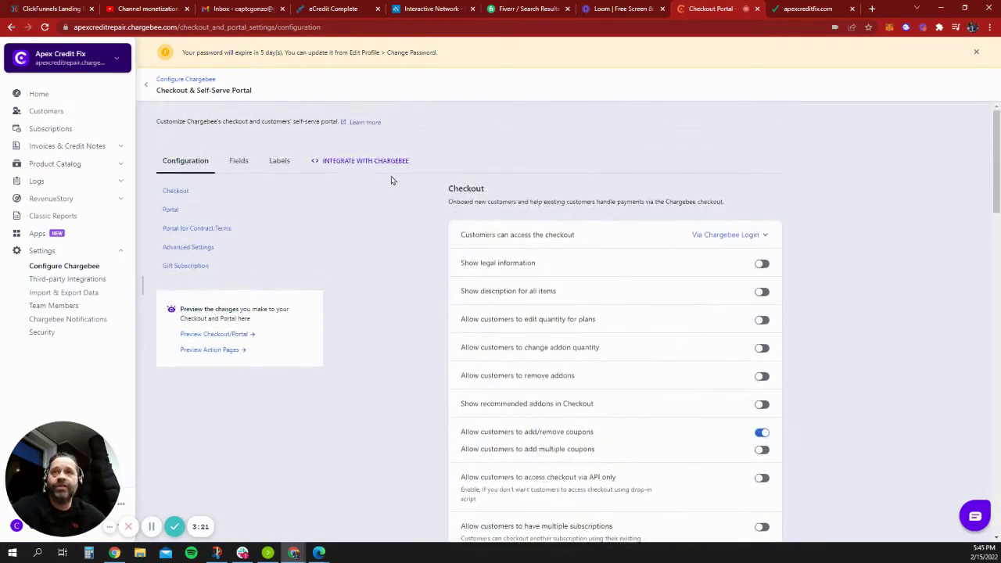
Review the drop-in script and API integration code for the checkout, then close it.
click(339, 164)
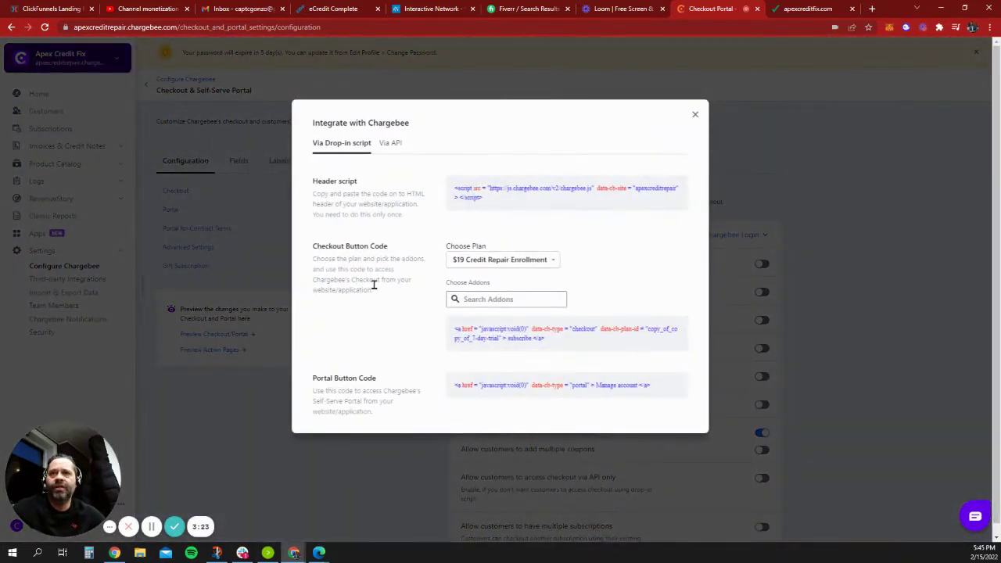
click(391, 144)
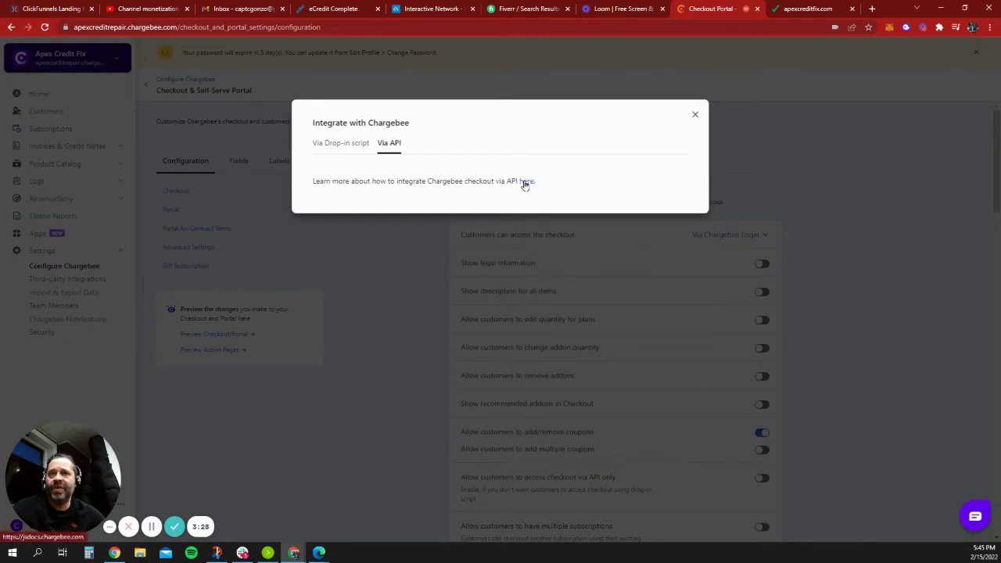
click(336, 147)
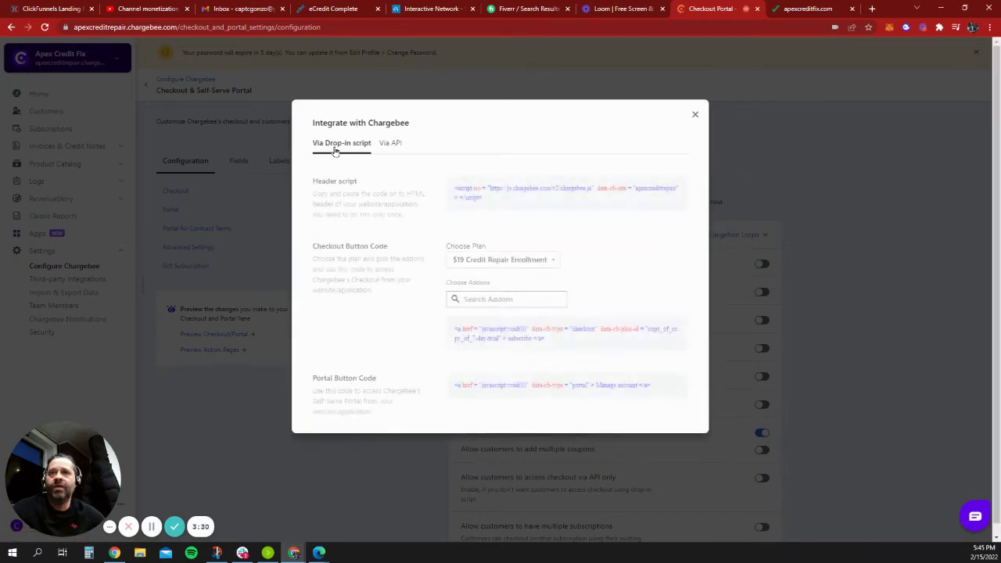
click(697, 116)
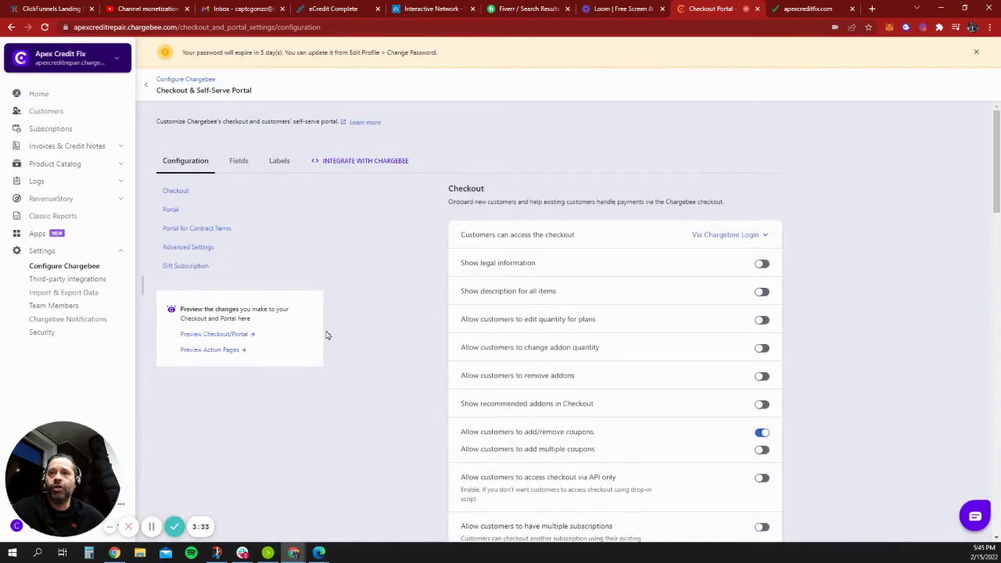
Preview the hosted checkout, proceed past the plan summary, and submit a saved email address.
click(239, 336)
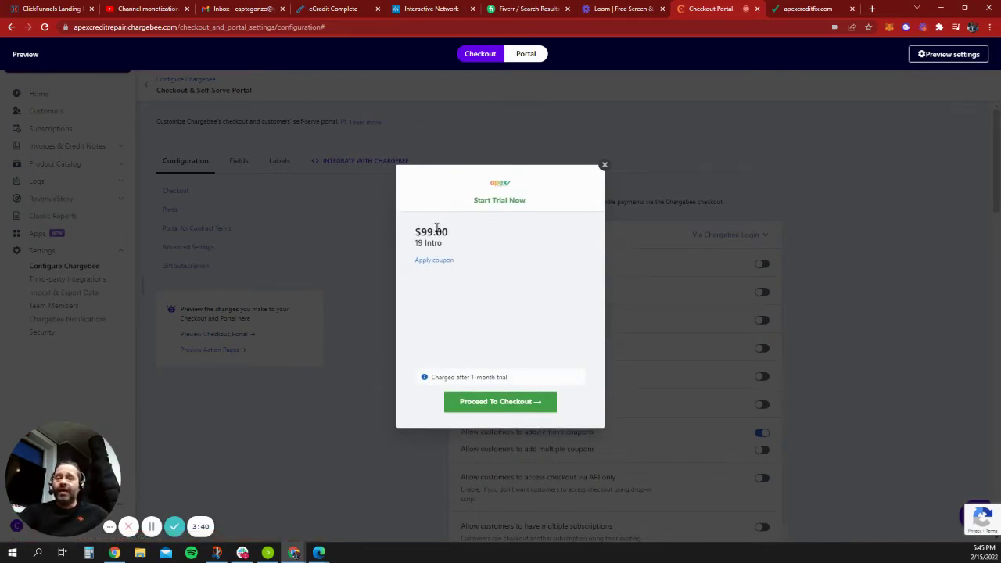
click(503, 403)
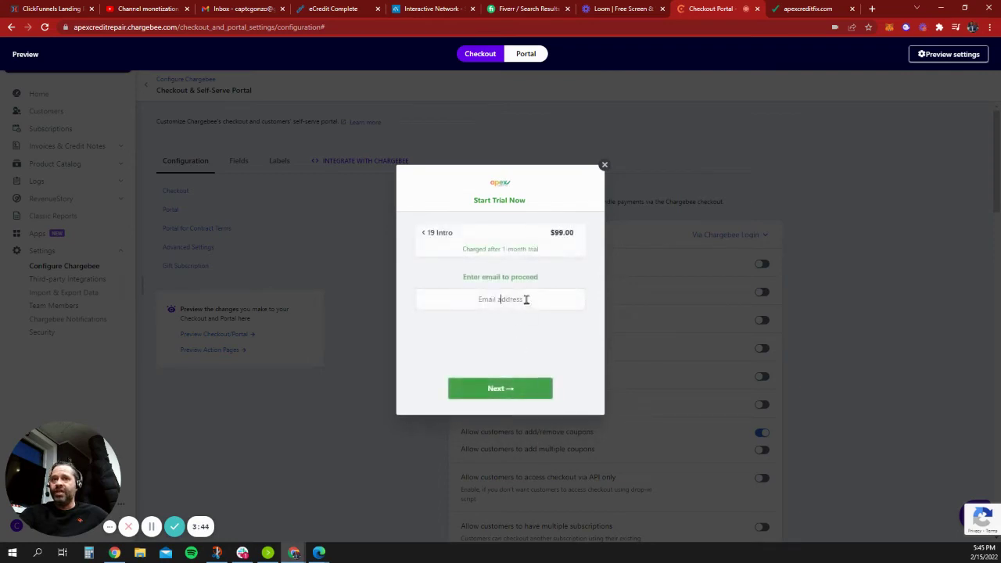
click(502, 299)
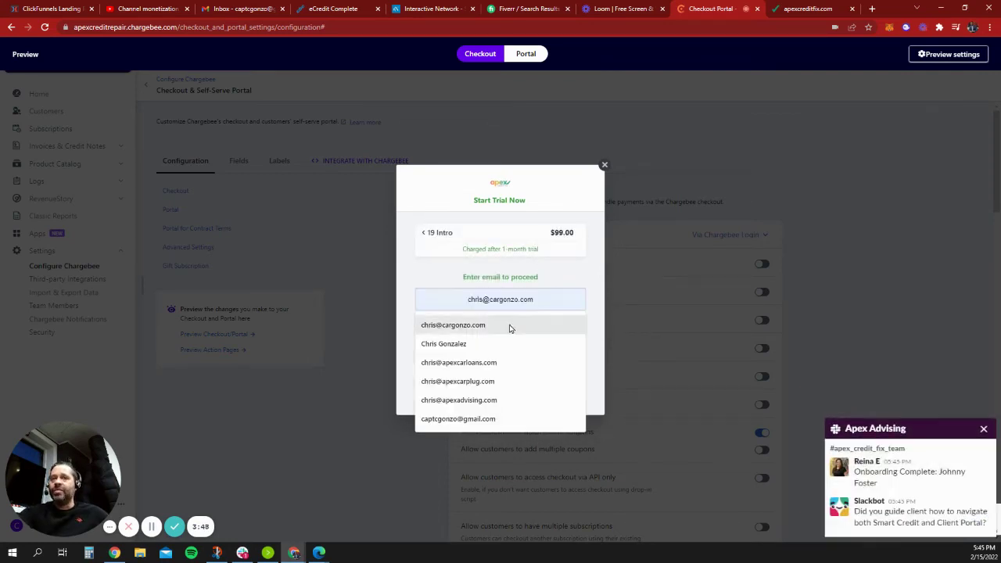
click(516, 326)
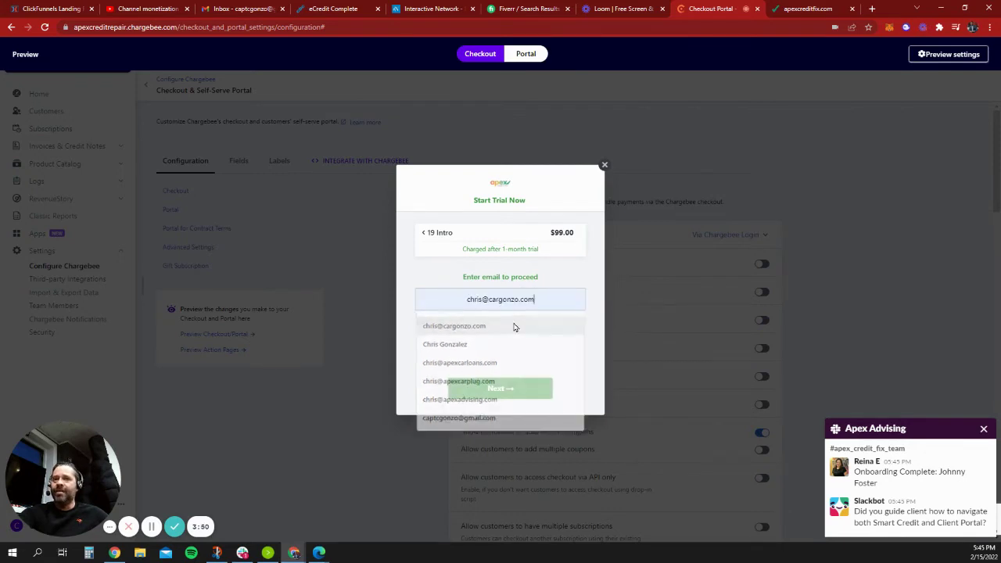
click(512, 388)
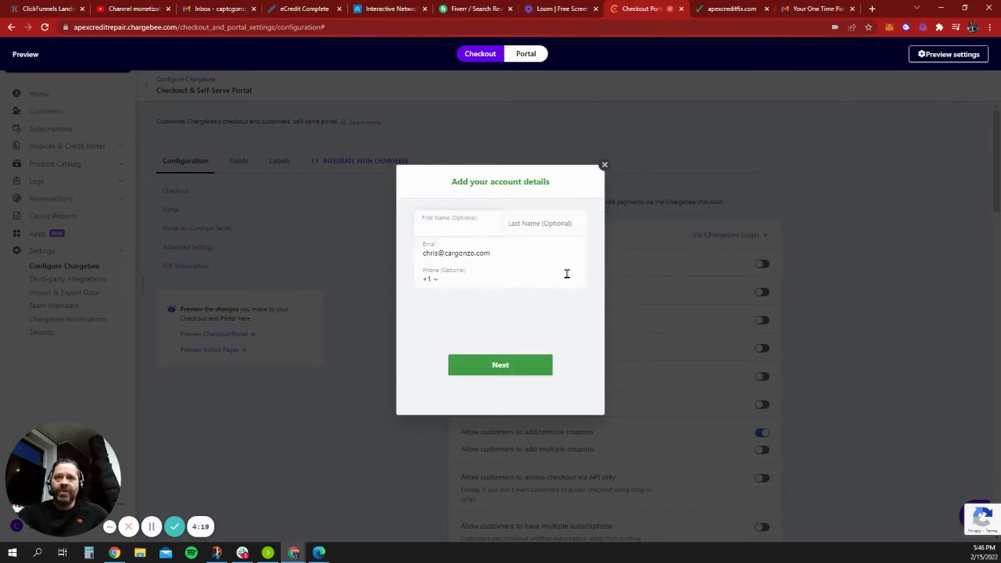
Autofill the account name fields, re-enter the email from a saved suggestion, and continue to the summary.
click(492, 236)
click(490, 249)
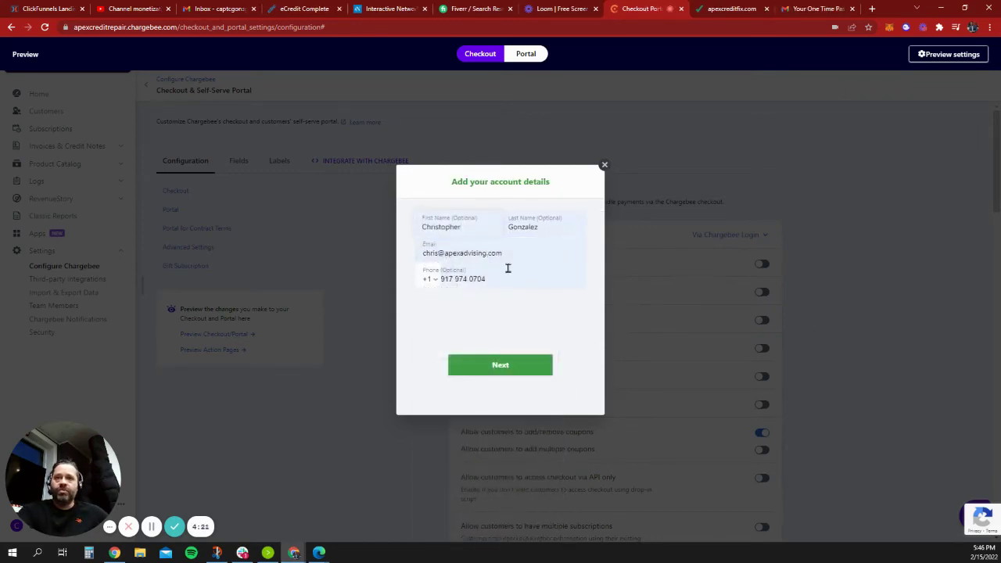
double_click(522, 254)
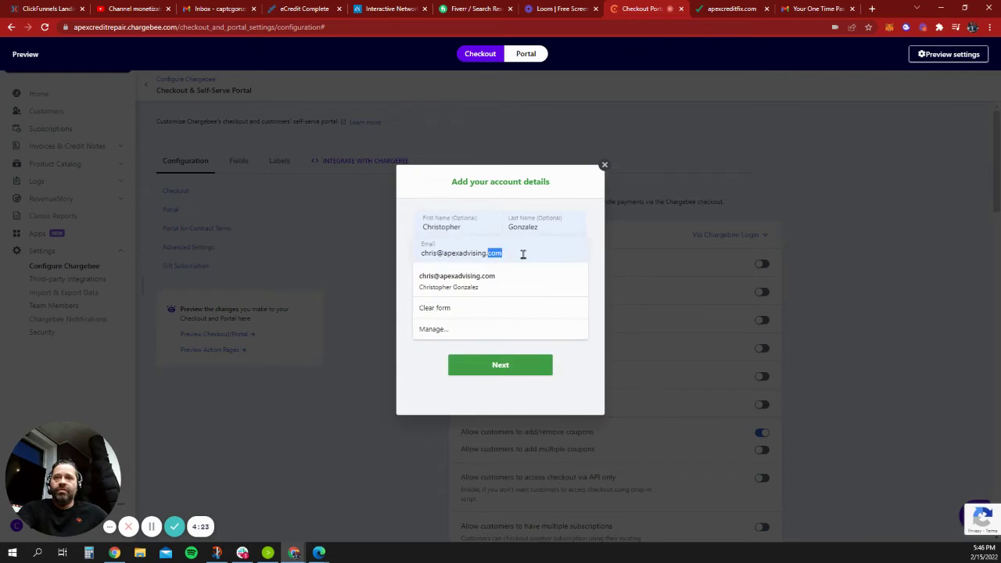
key(ctrl+a)
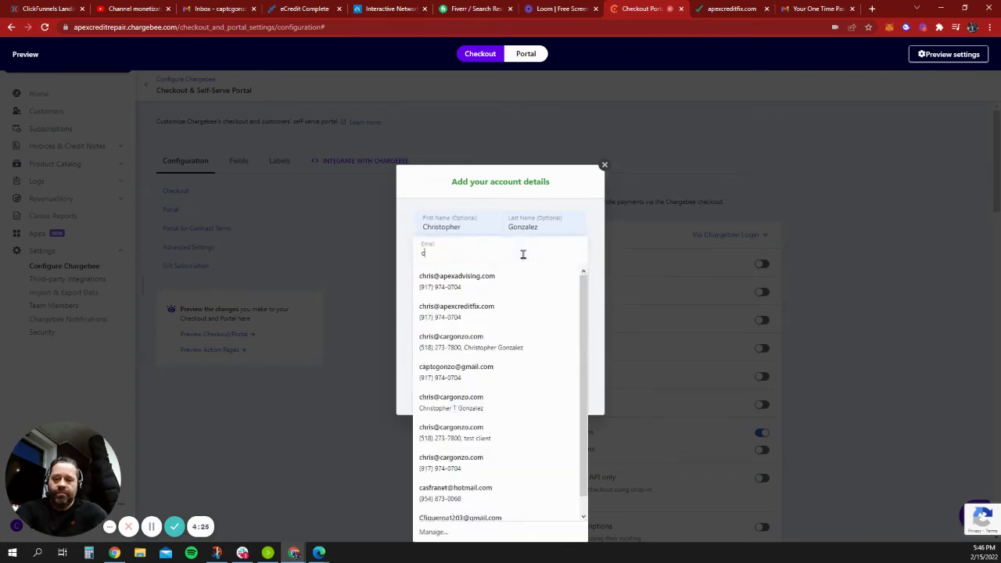
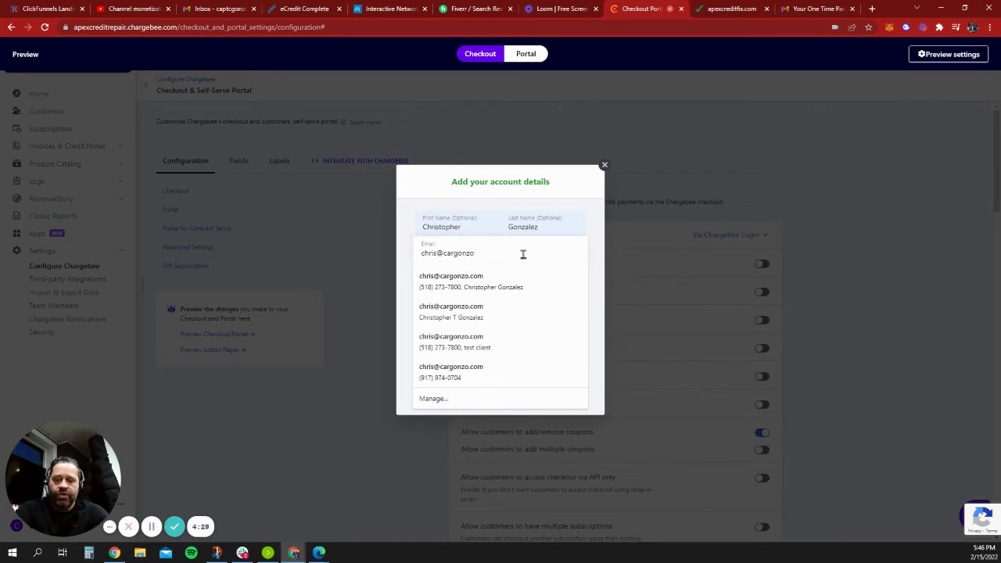
key(Down)
key(Down)
key(Down)
key(Down)
key(Return)
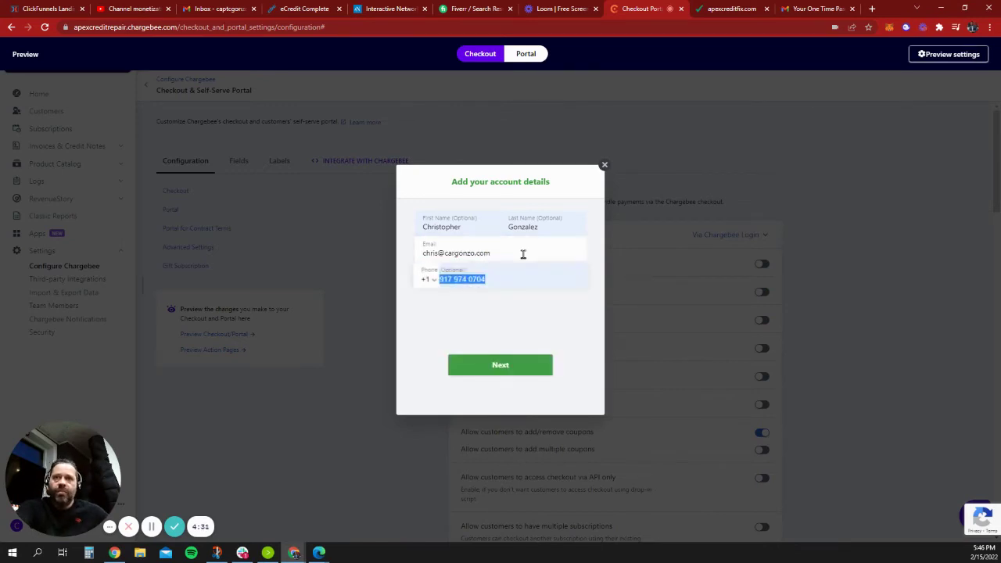
click(507, 369)
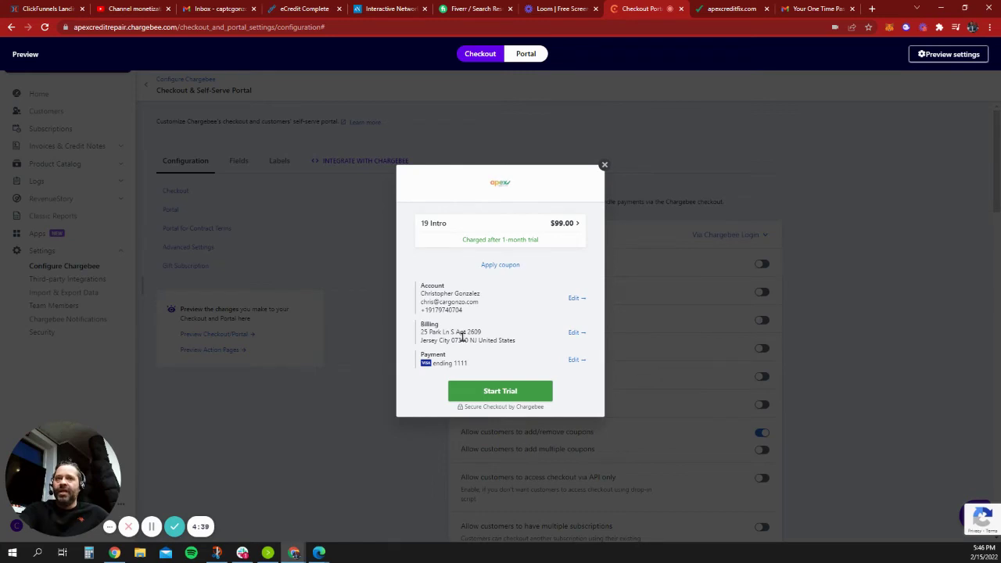
Try starting the 1-month trial, then close the checkout preview after the error.
click(500, 391)
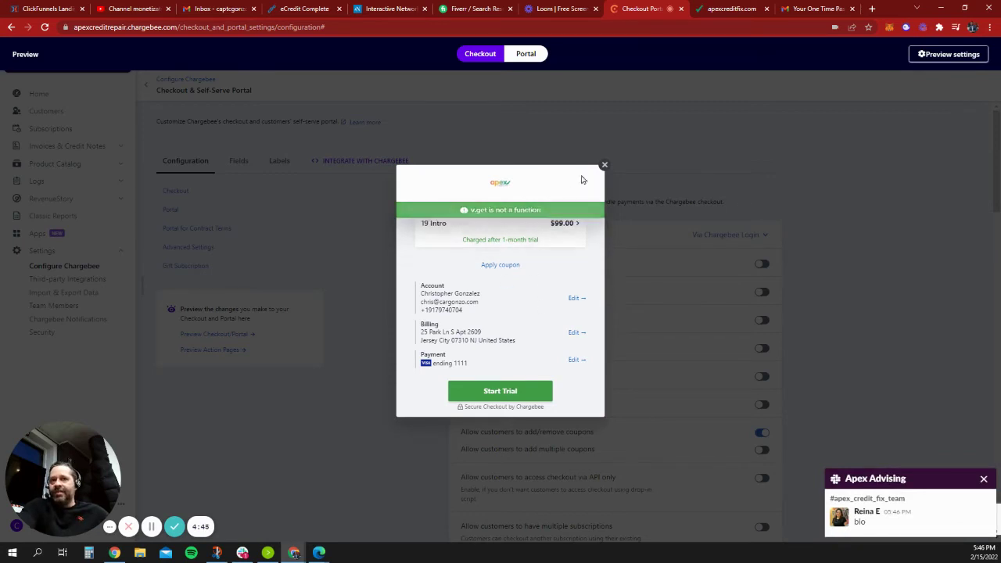
click(604, 165)
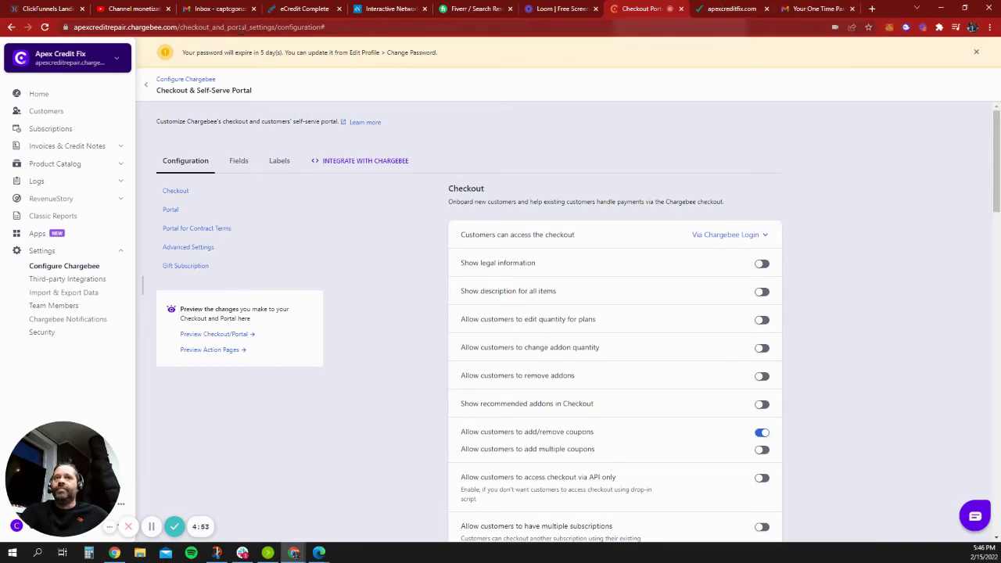
click(46, 9)
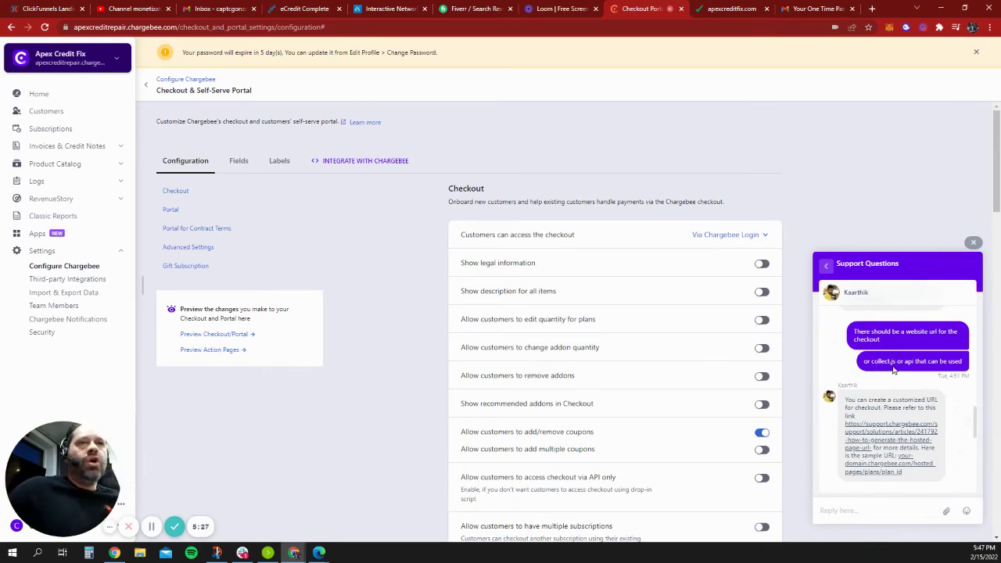
click(973, 243)
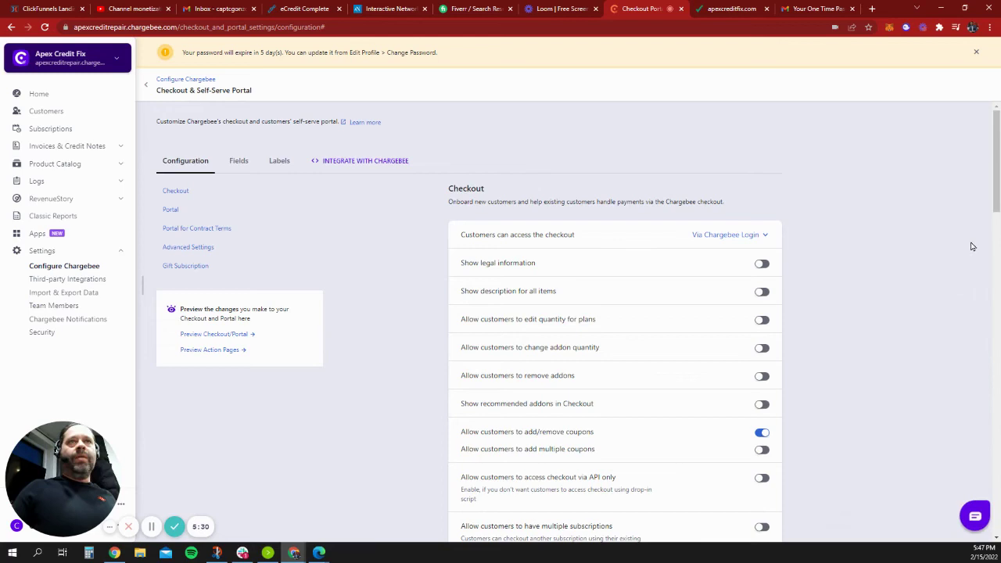
Compare the live apexcreditfix.com checkout form with Chargebee's settings, then return to the ClickFunnels editor.
click(738, 13)
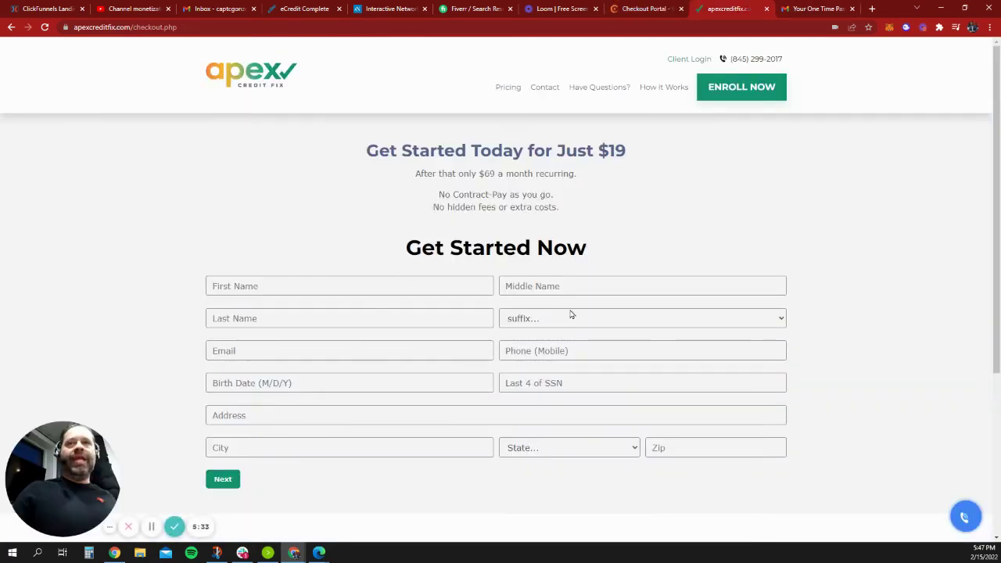
scroll(548, 297, down, 1)
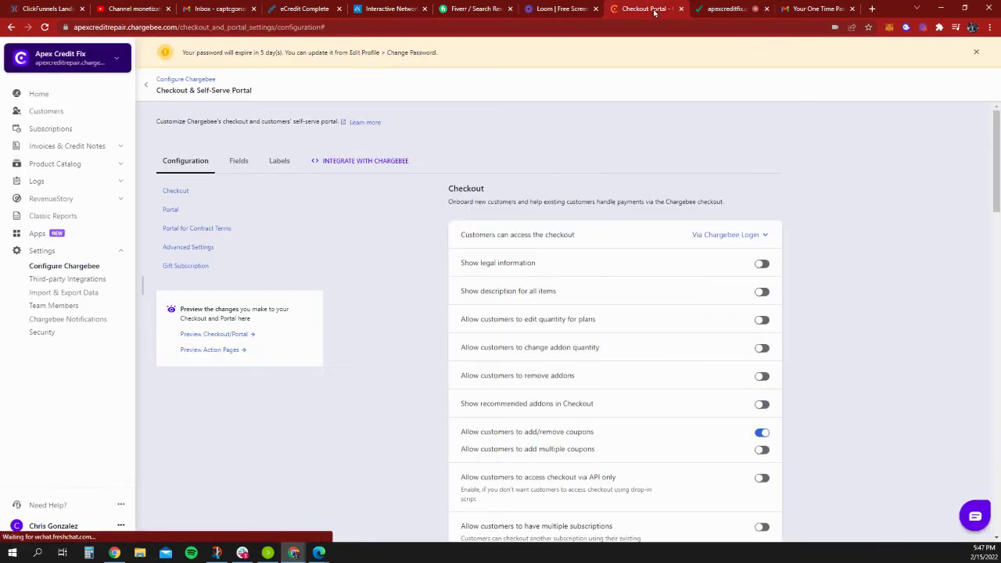
click(652, 10)
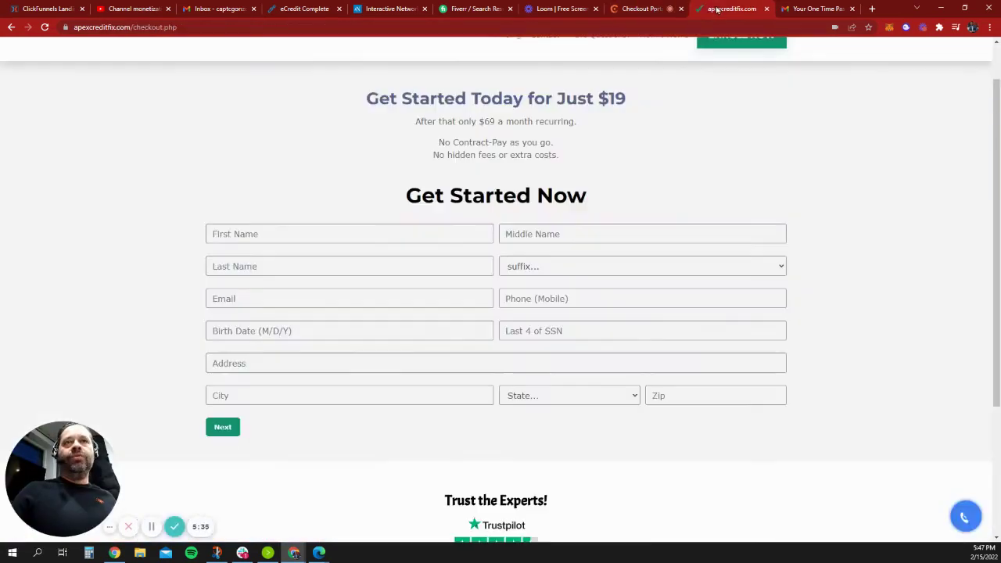
click(728, 9)
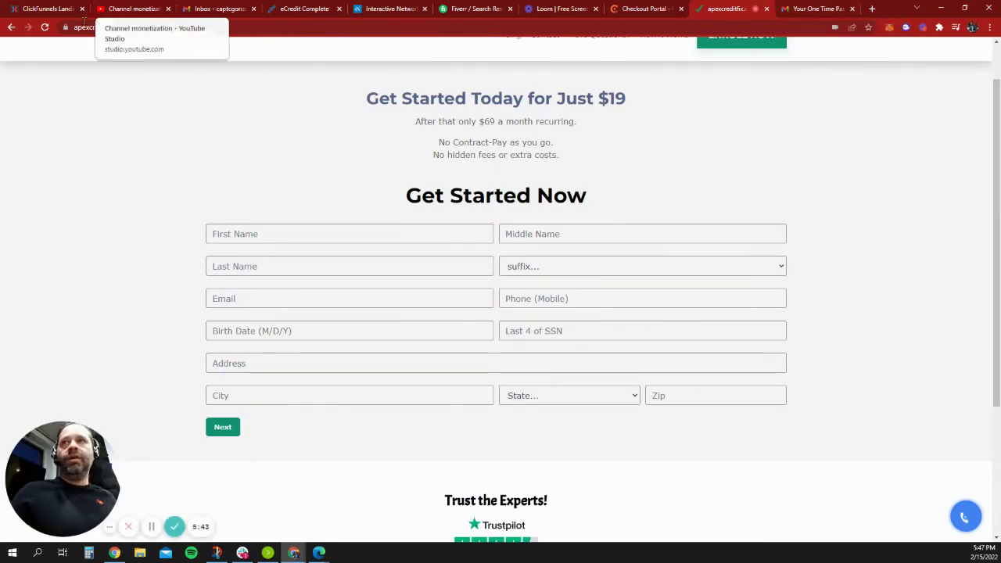
click(44, 11)
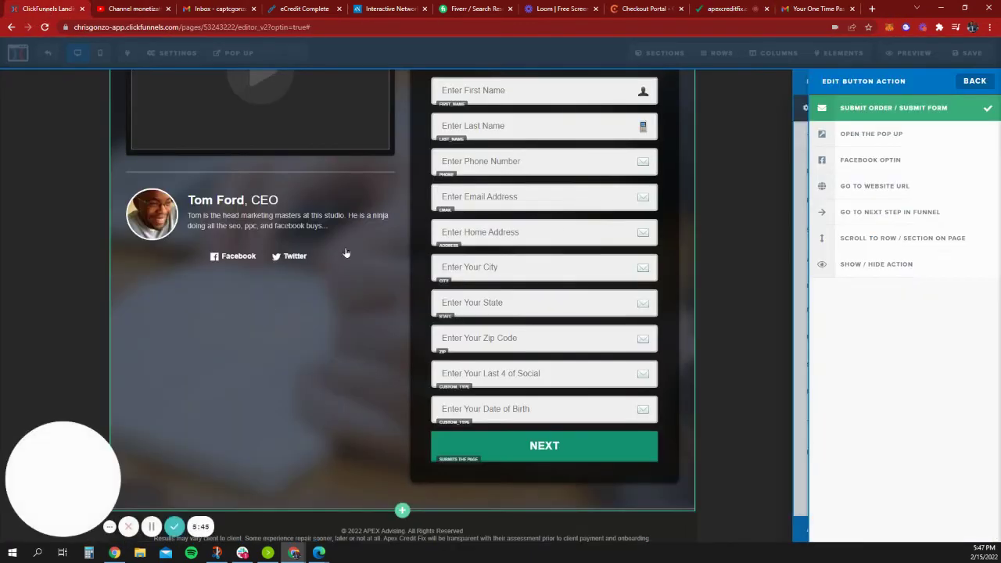
Back out of the button action list and close the button settings panel.
click(976, 82)
click(735, 130)
scroll(484, 355, up, 2)
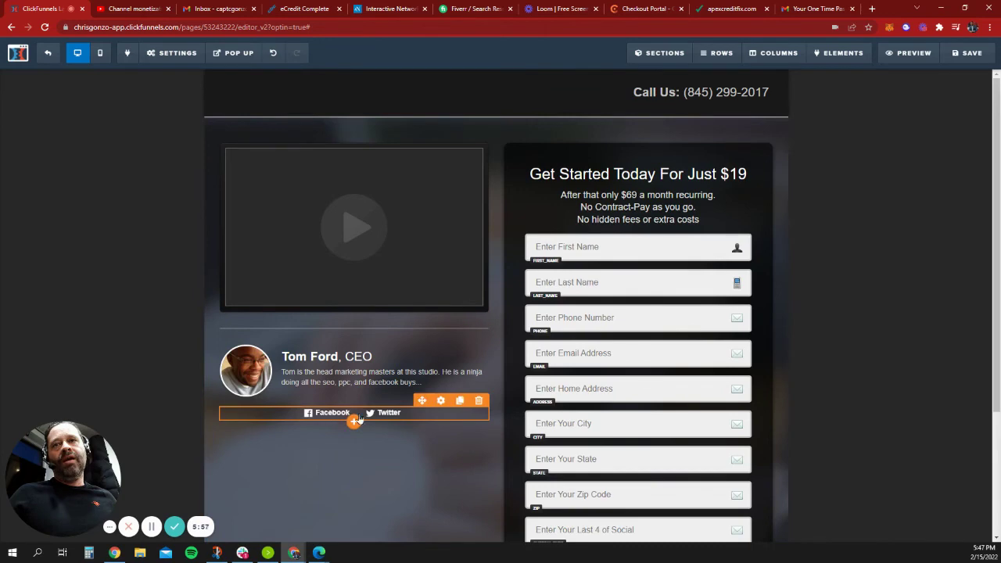
scroll(360, 367, down, 2)
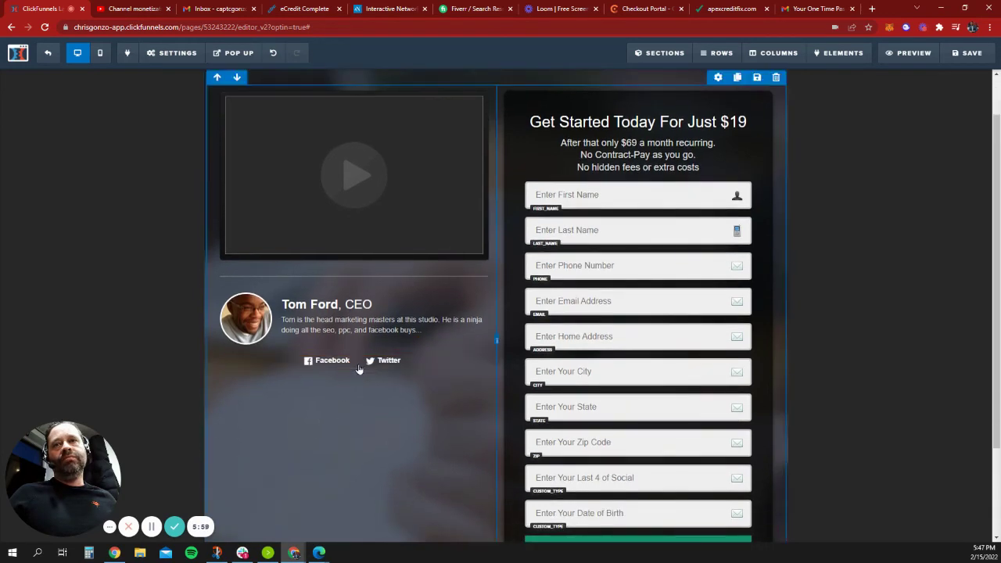
scroll(429, 403, up, 2)
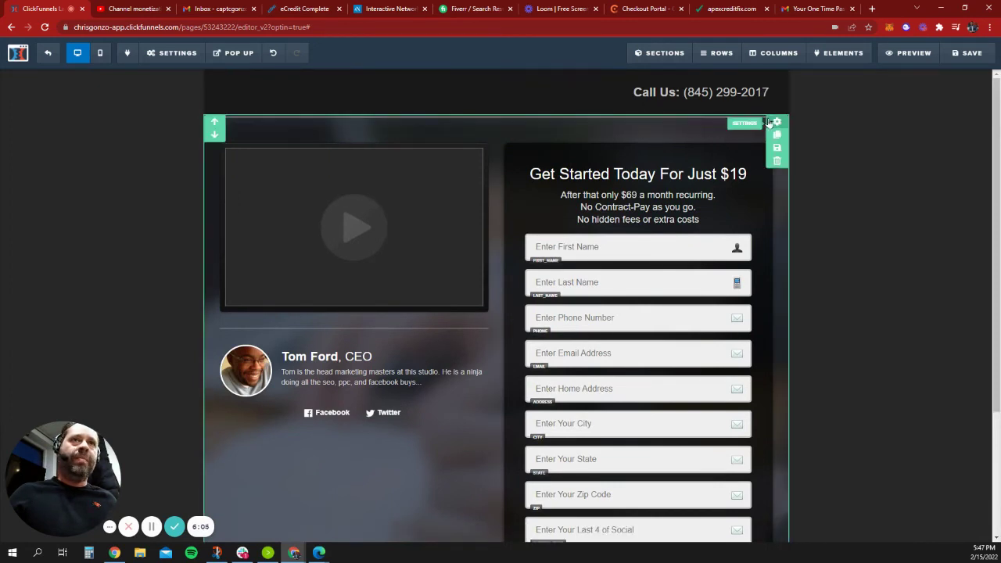
Review the form section's settings, then save the checkout page and exit the editor.
click(776, 123)
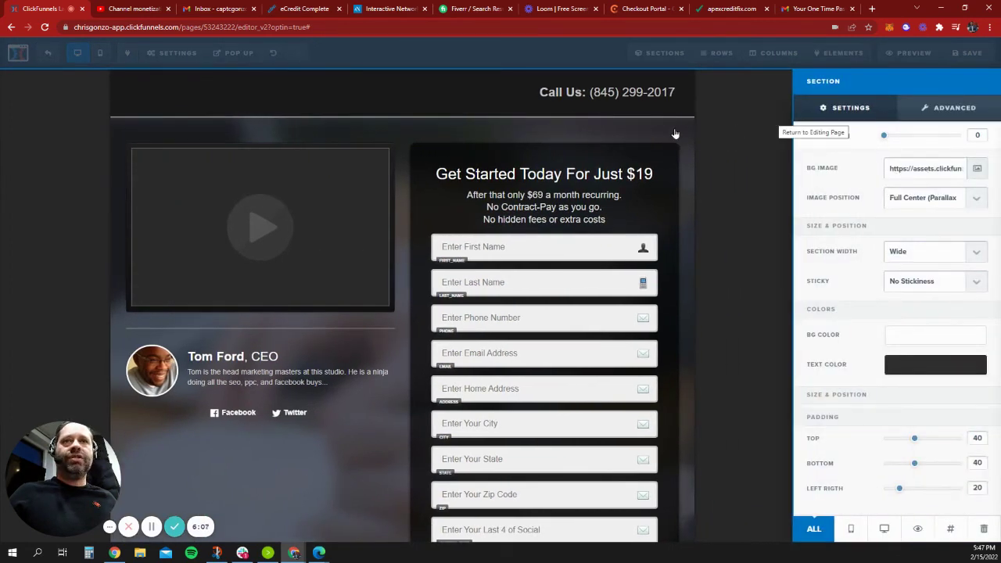
click(585, 127)
scroll(636, 173, down, 3)
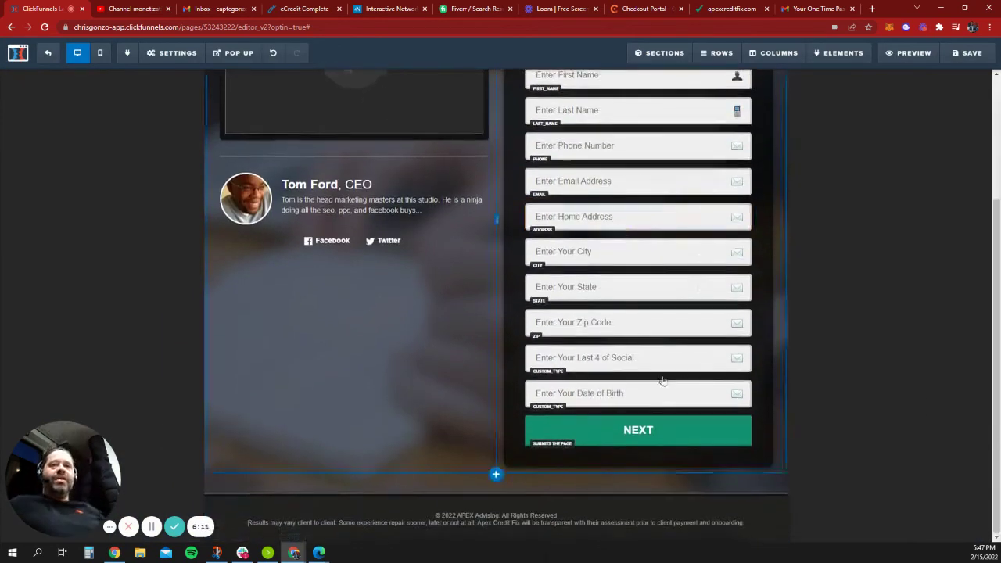
scroll(665, 383, up, 2)
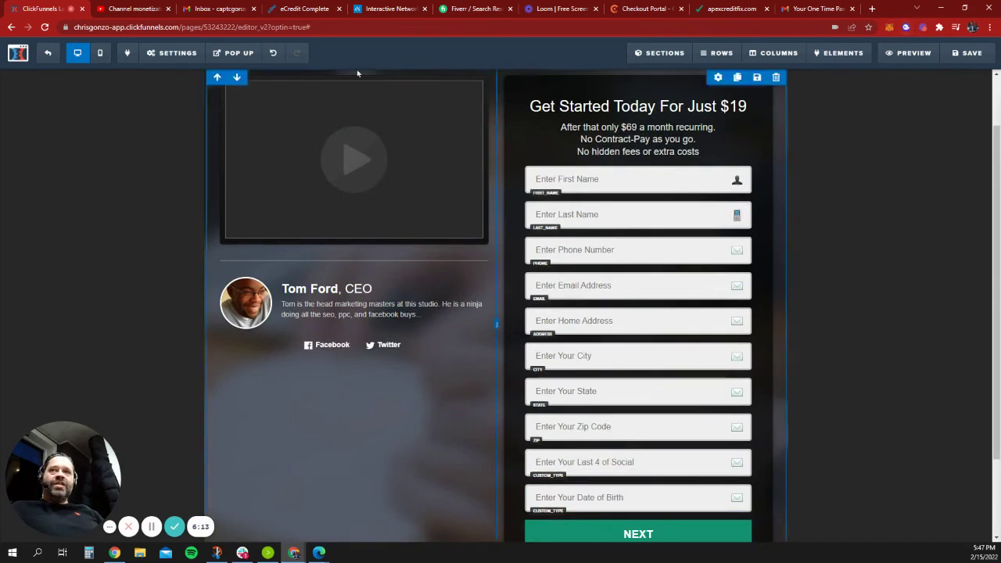
click(968, 53)
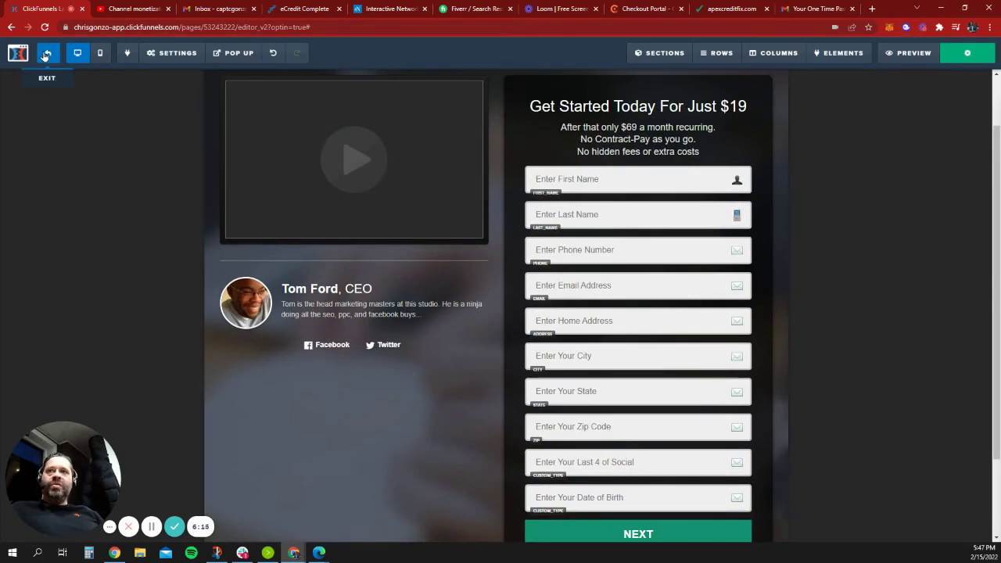
click(46, 54)
Confirm leaving, scan the Checkout Page One overview, and go to Chargebee's Checkout & Self-Serve Portal tab.
click(551, 84)
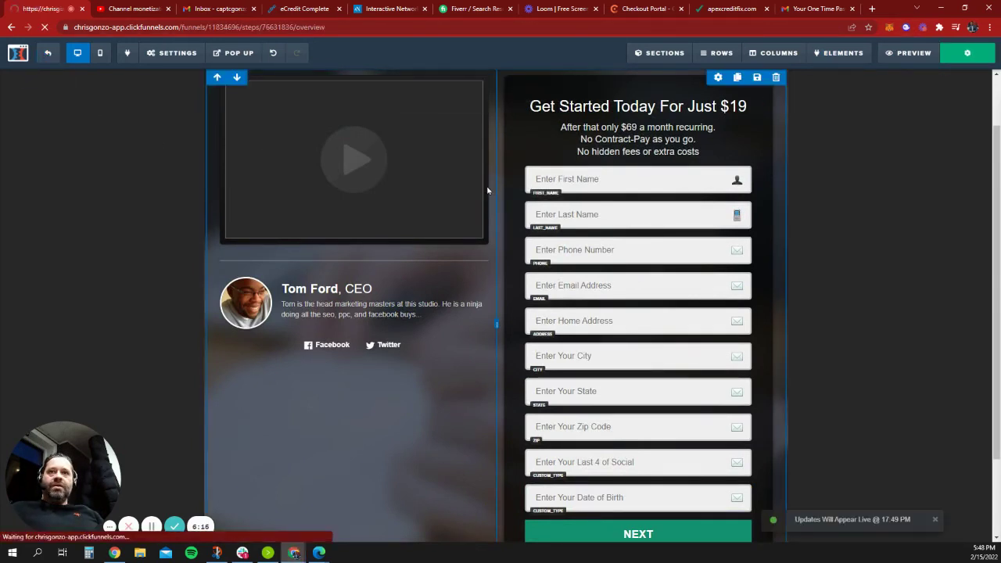
scroll(340, 321, down, 1)
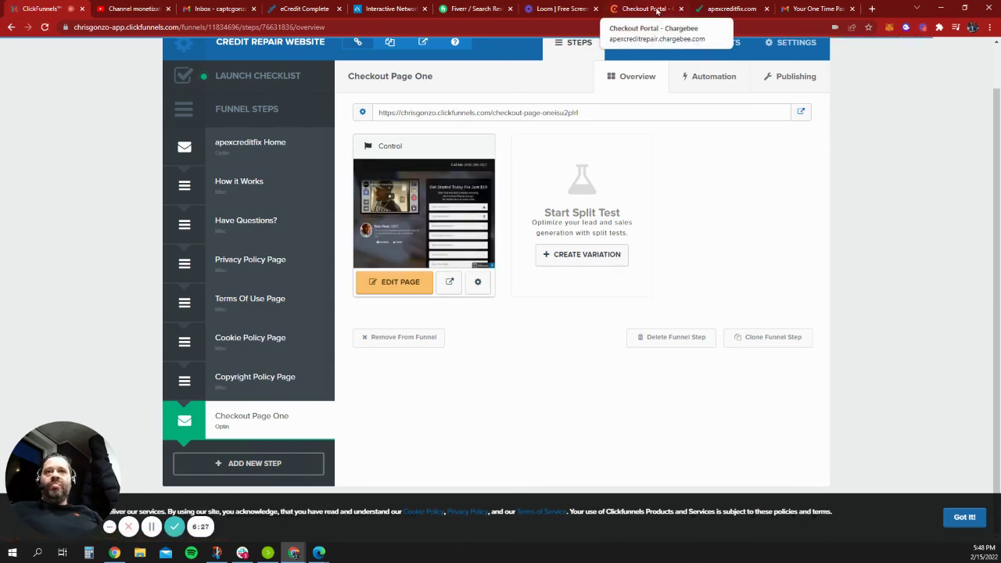
click(656, 11)
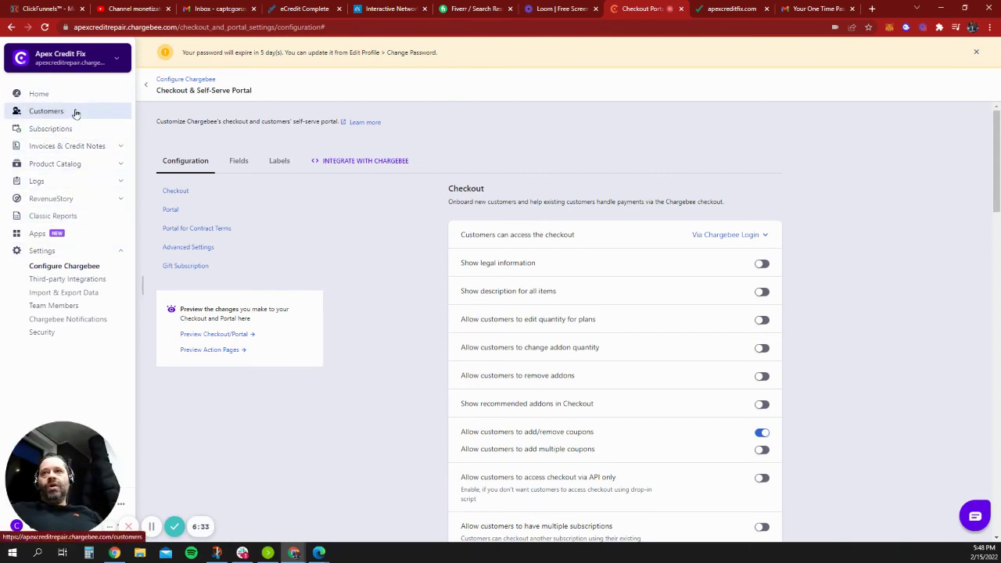
Browse Chargebee's Customers, Subscriptions (7,005) and Home dashboard, then switch to the Loom Personal Library.
click(75, 113)
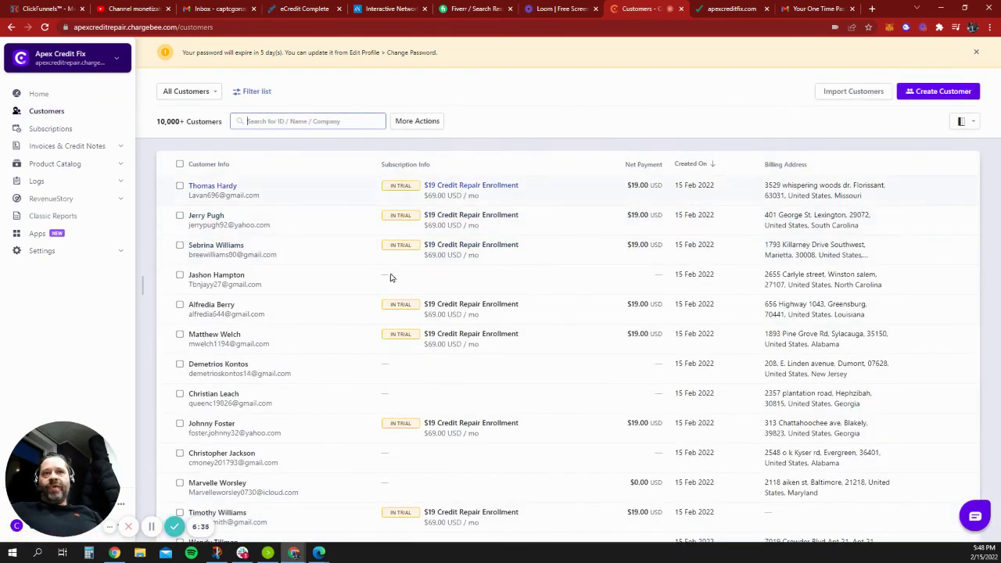
click(65, 130)
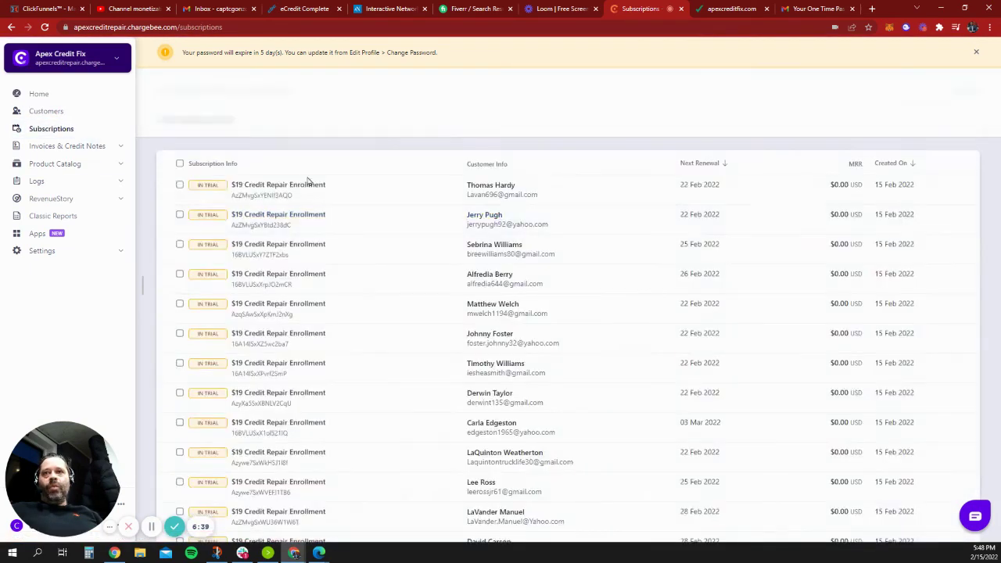
click(52, 99)
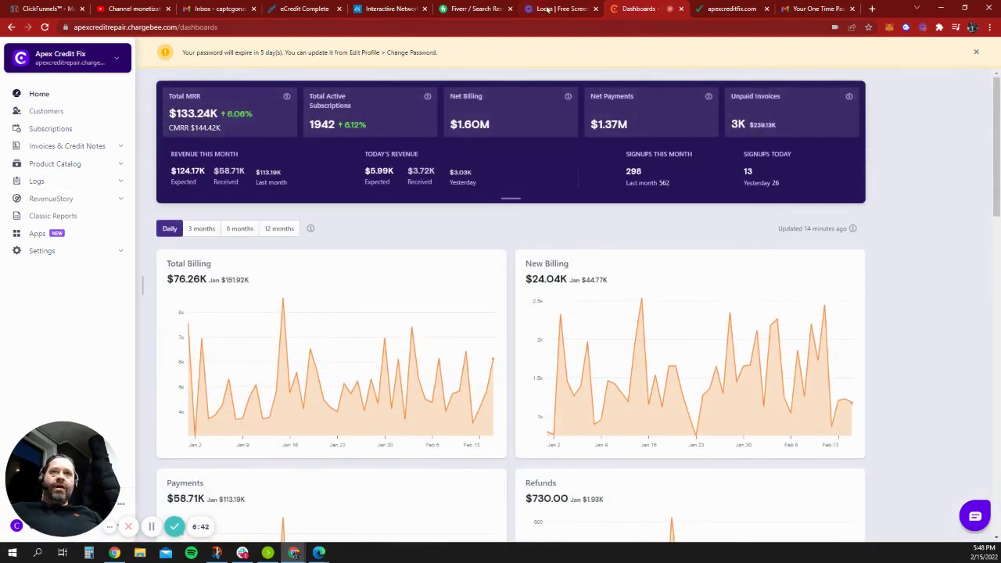
click(570, 10)
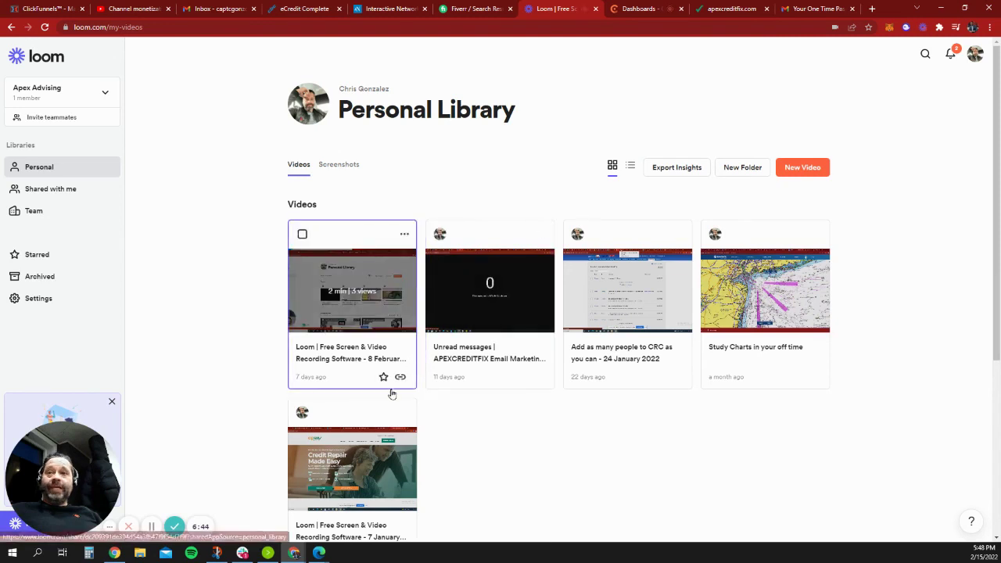